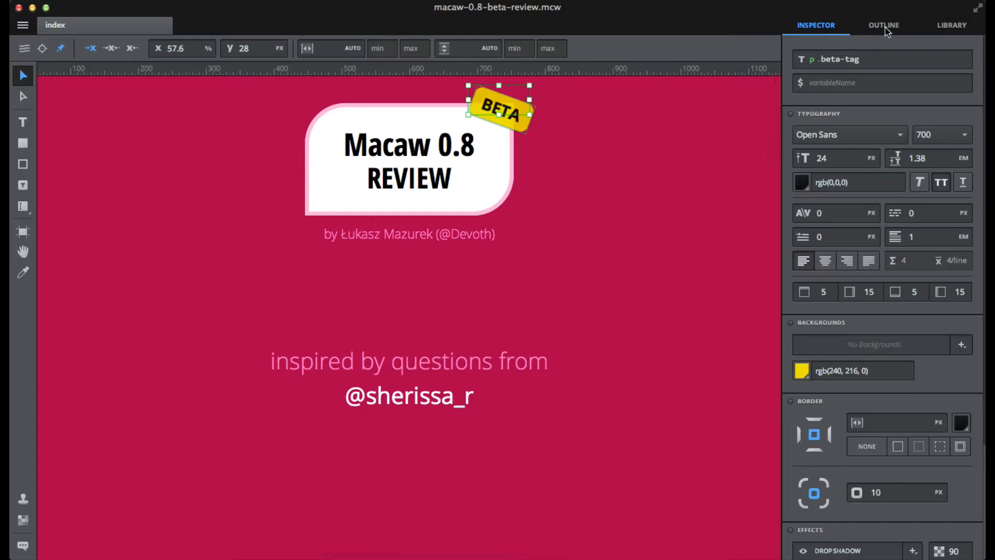
click(885, 27)
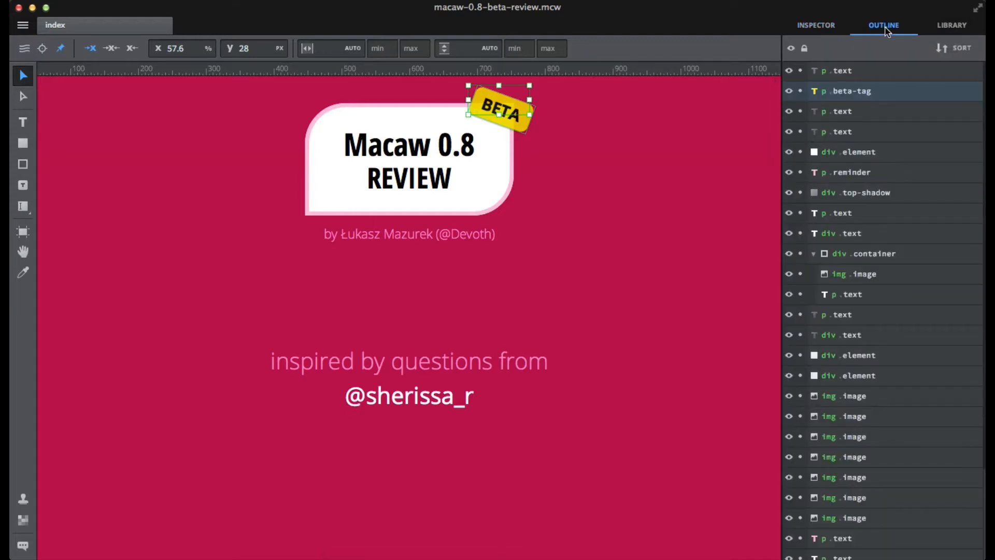
click(817, 25)
click(593, 220)
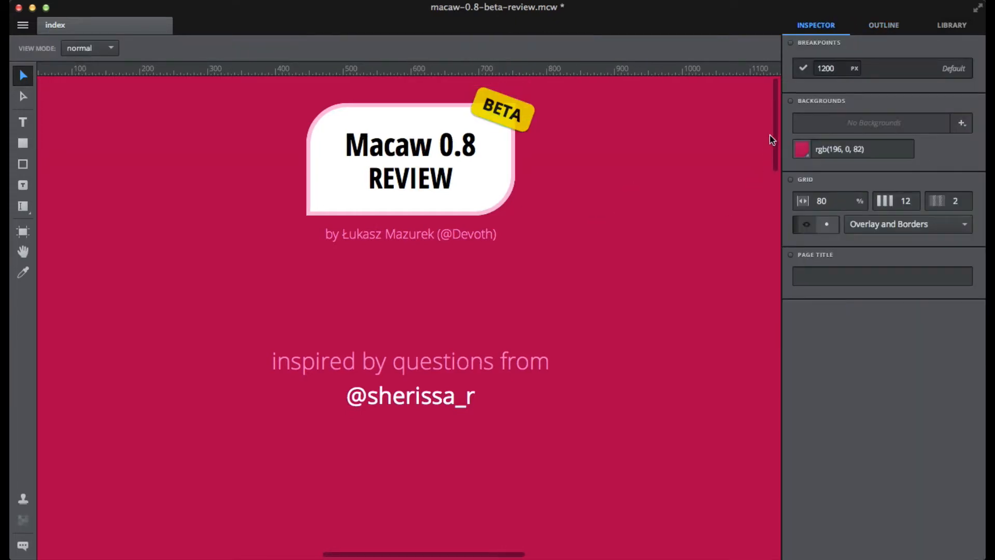
drag(776, 132, 776, 207)
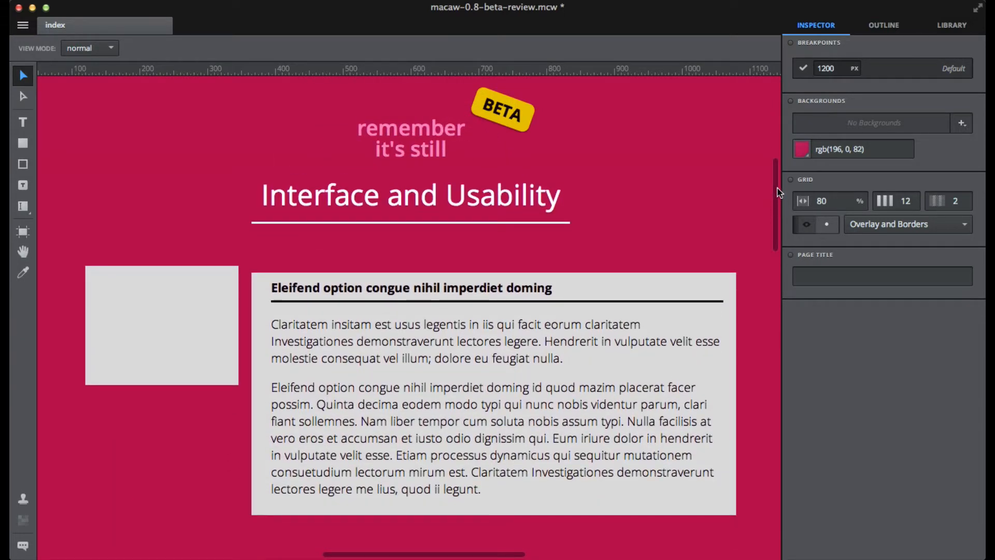
drag(776, 193, 773, 274)
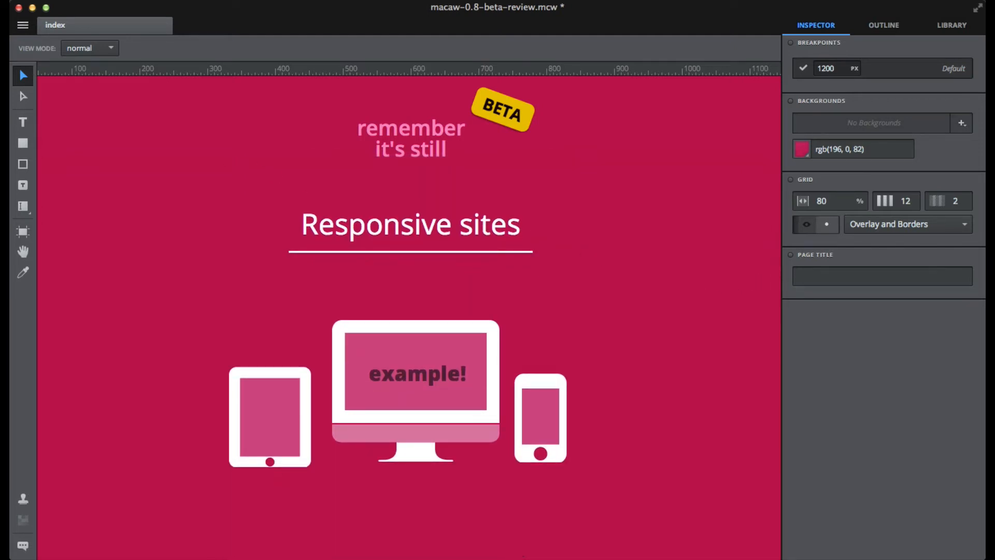
Step: Open the recent project responsive-example.mcw
click(97, 4)
mouse_move(119, 47)
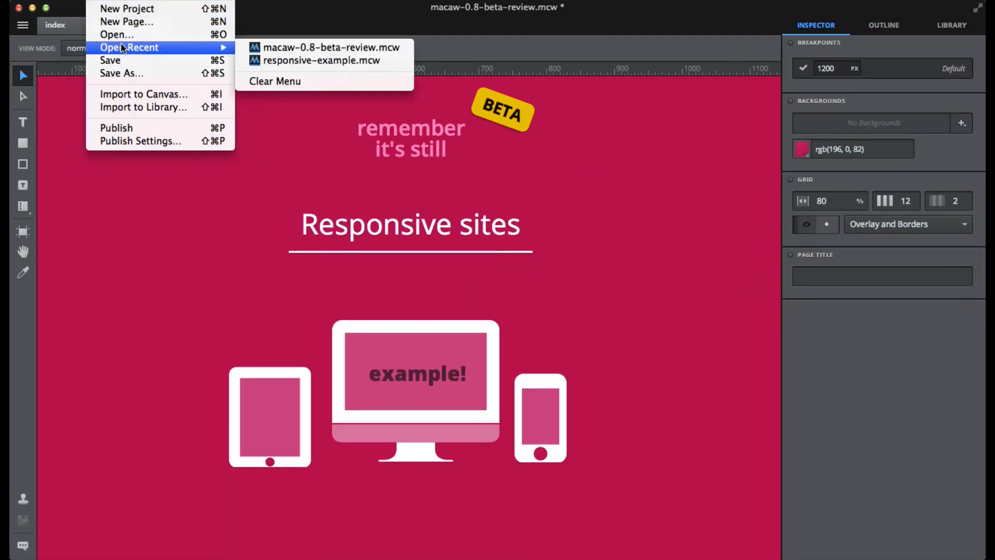
click(263, 61)
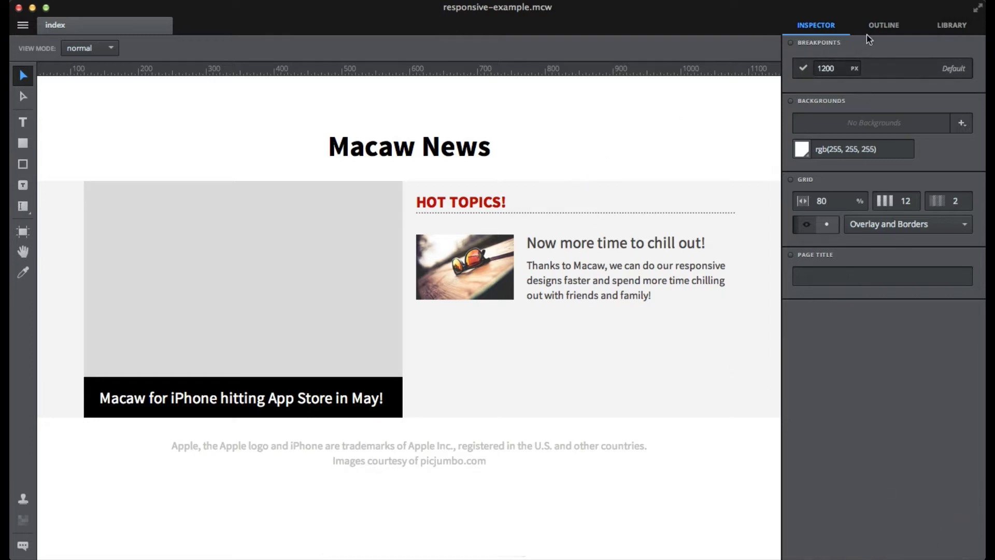
Step: Place picjumbo.com_IMG_6031.jpg from the library over the grey placeholder and scale it proportionally to 523 × 349 px
click(935, 25)
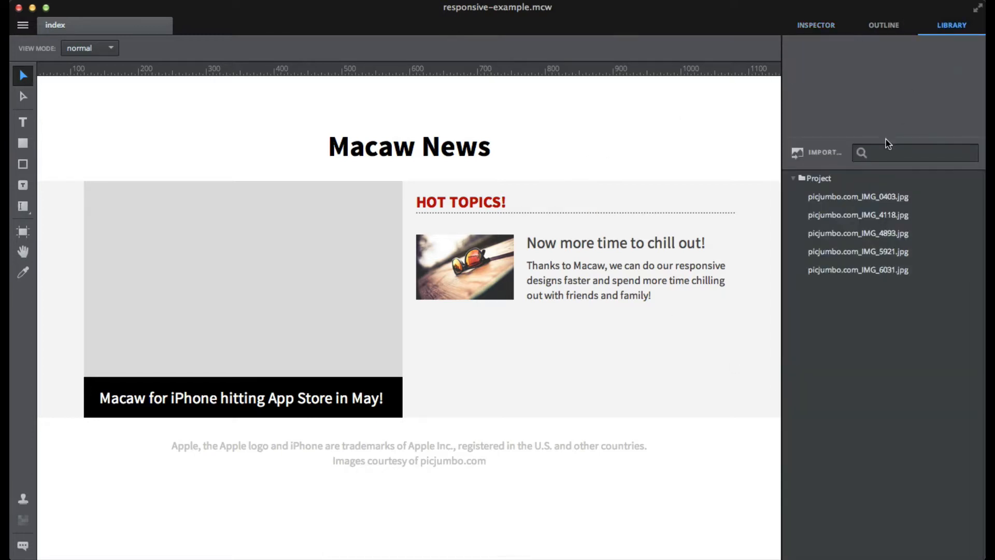
drag(828, 270, 229, 266)
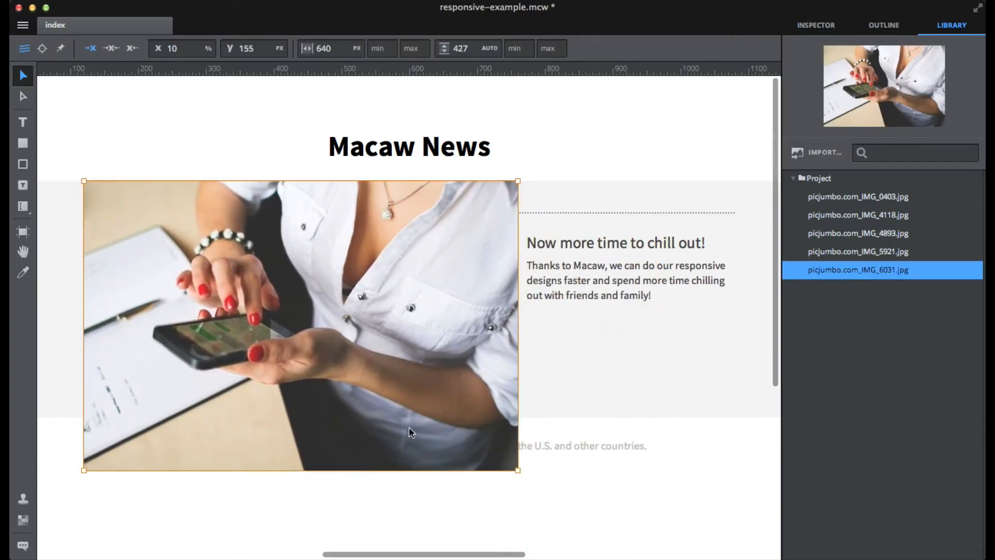
drag(519, 470, 436, 410)
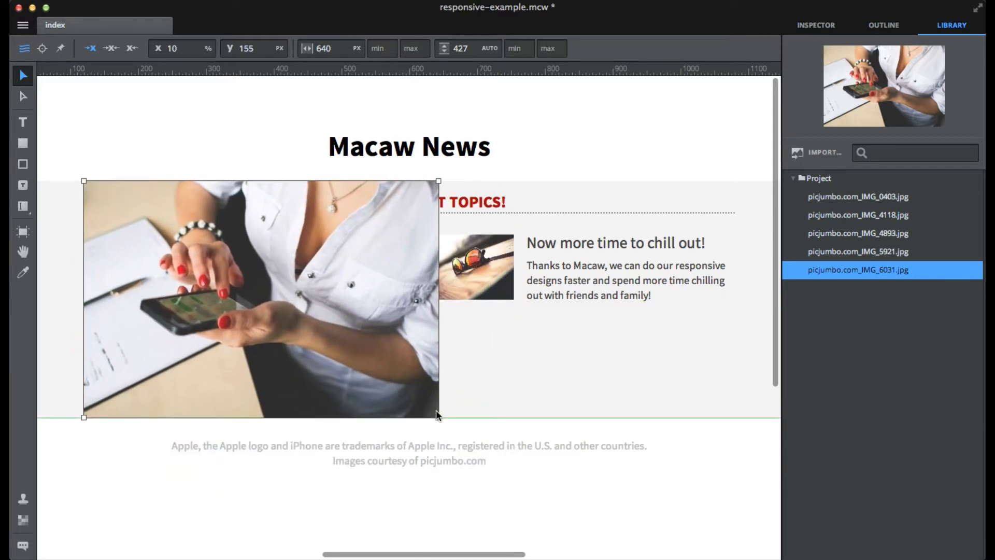
Step: Reorder the new photo directly beneath the subtitle box in the layer stack and delete the temp-image-placeholder element
click(880, 24)
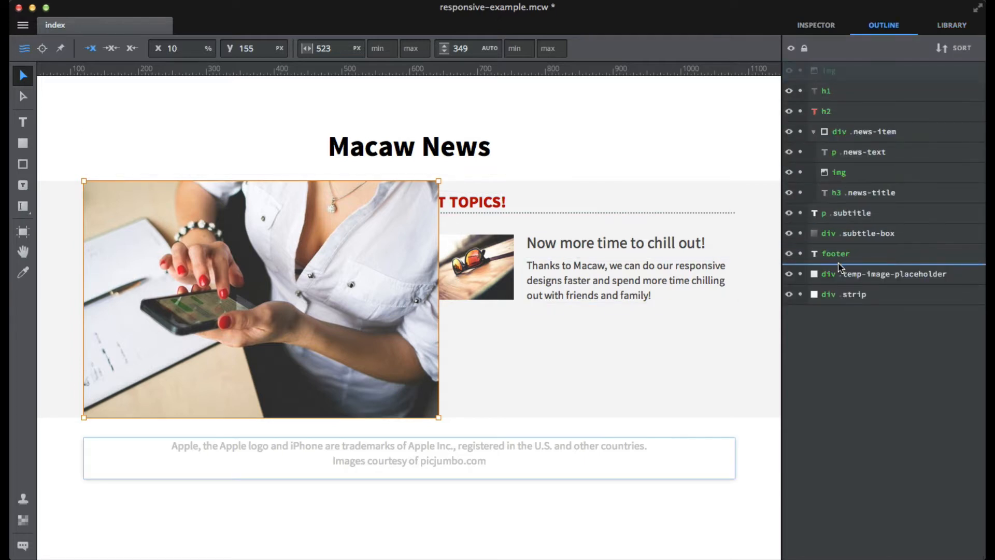
drag(841, 265, 856, 244)
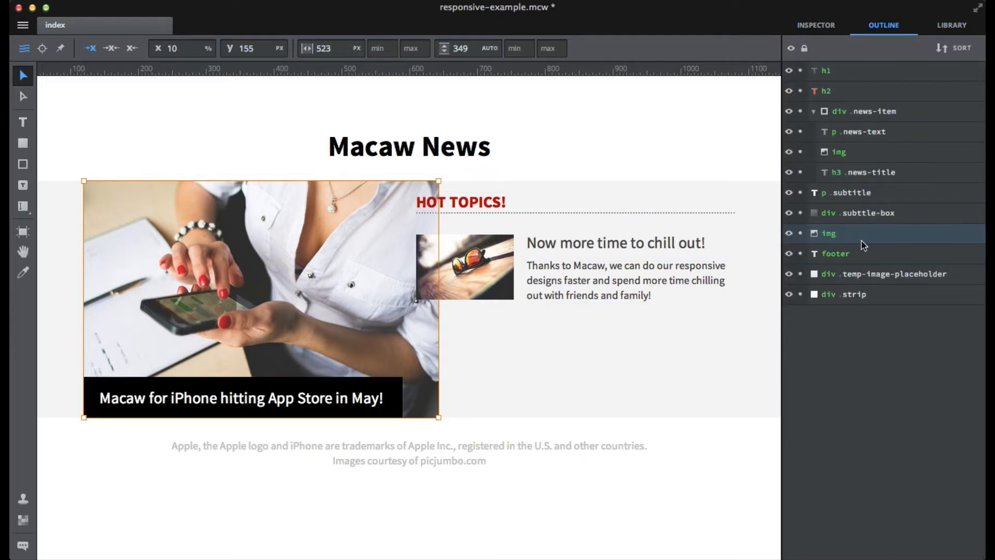
click(905, 283)
key(BackSpace)
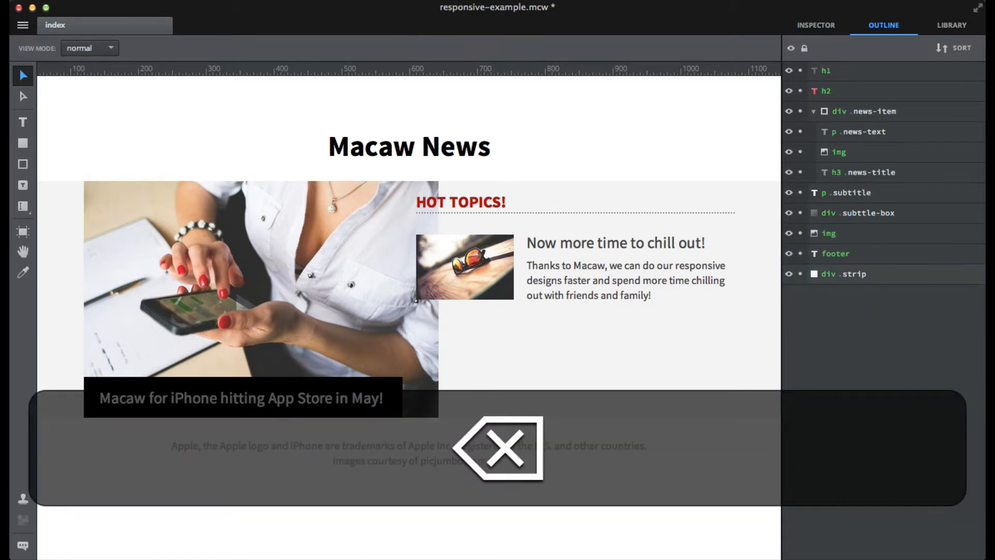
Step: Align the photo's right edge with the subtitle box, show the grid, and crop the photo's left side to X 10% and width 470 px
scroll(356, 298, left, 5)
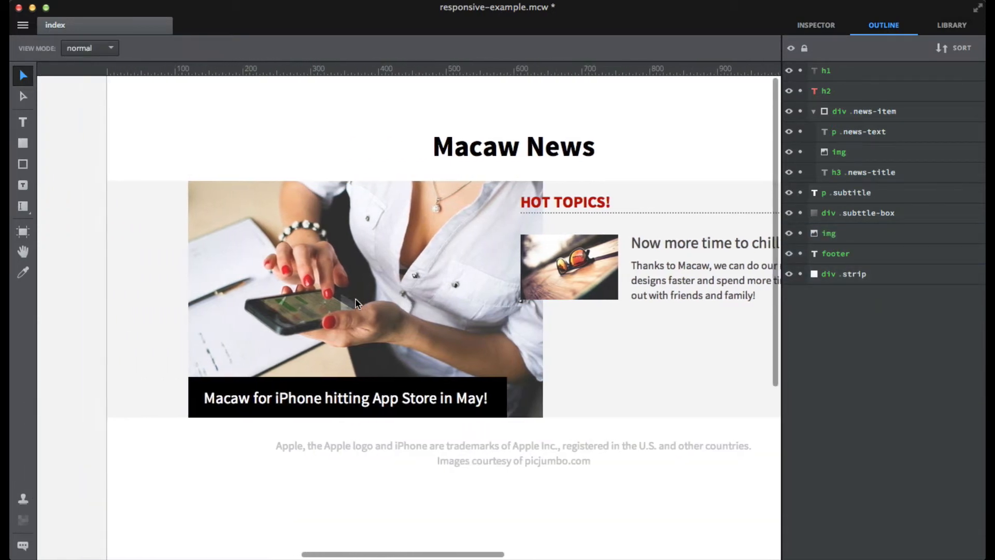
click(434, 307)
drag(435, 308, 398, 309)
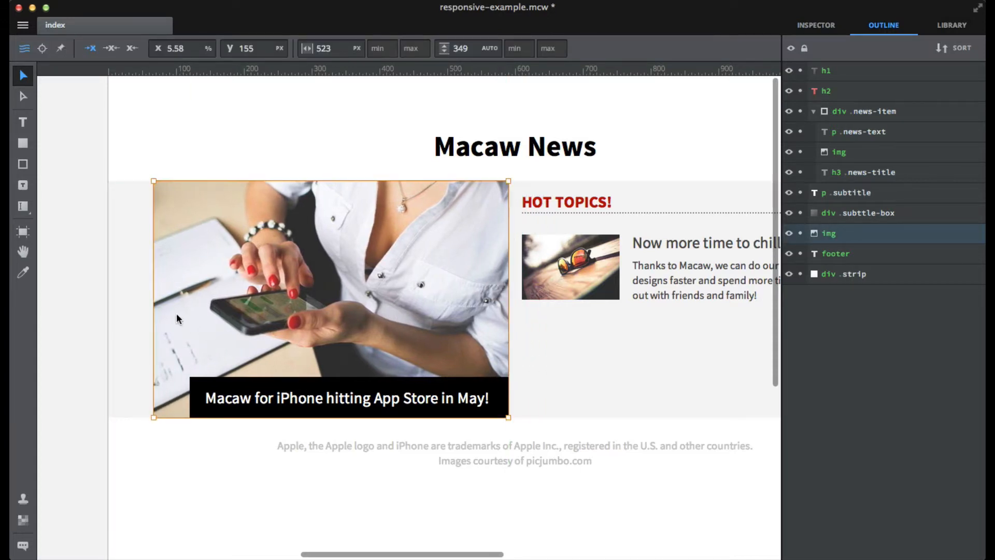
key(super+semicolon)
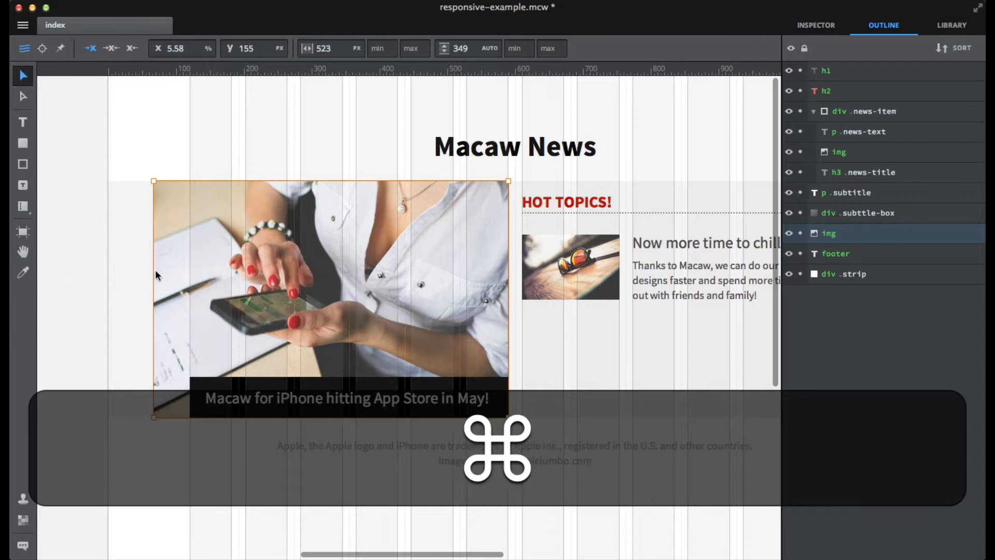
key(super)
drag(151, 300, 190, 300)
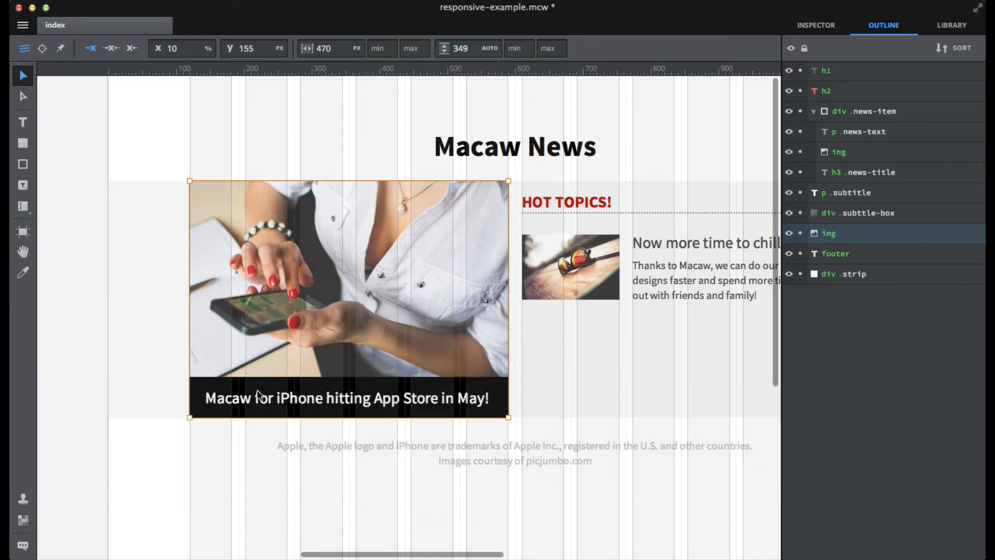
Step: Make the black subtitle box semi-transparent by setting its background colour to rgba(0, 0, 0, 0.62)
click(261, 395)
click(319, 386)
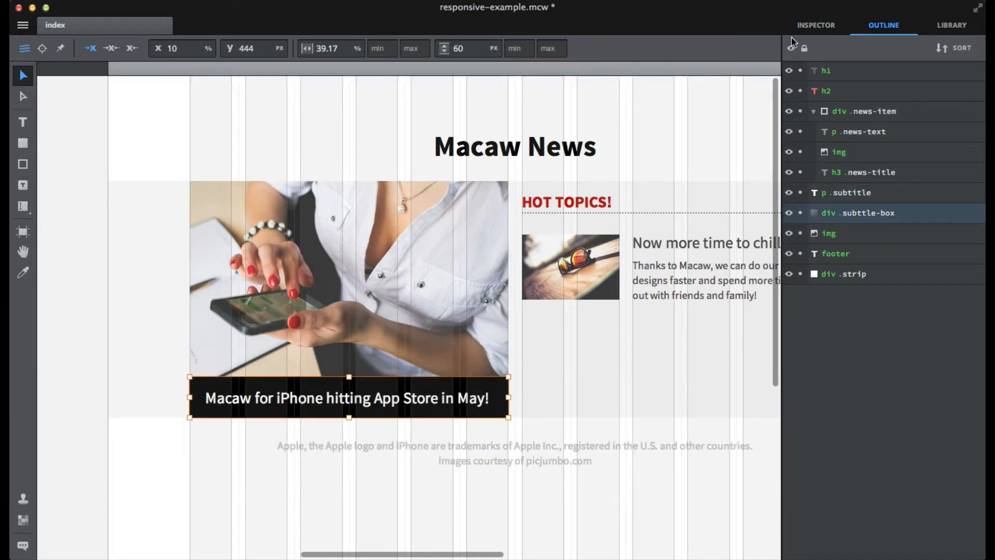
click(822, 28)
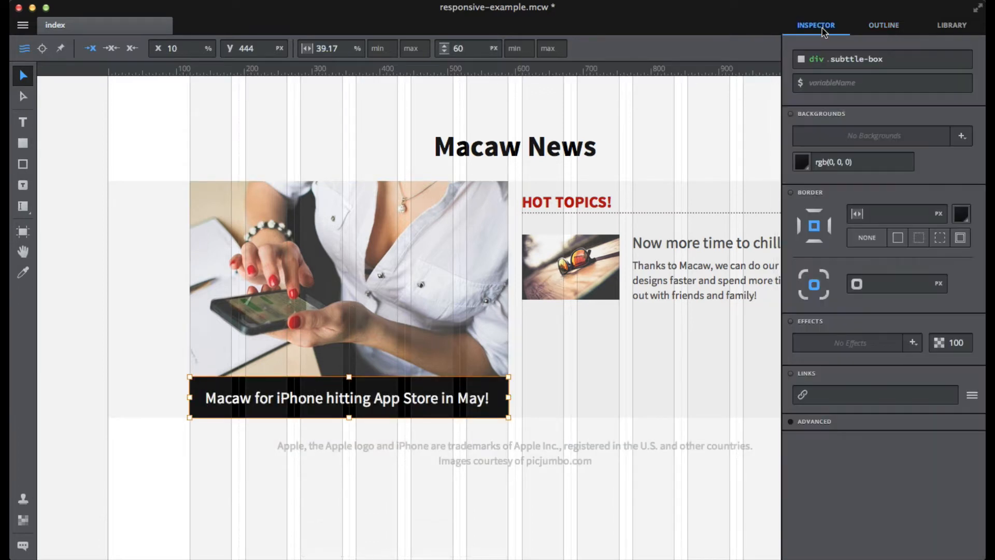
click(802, 163)
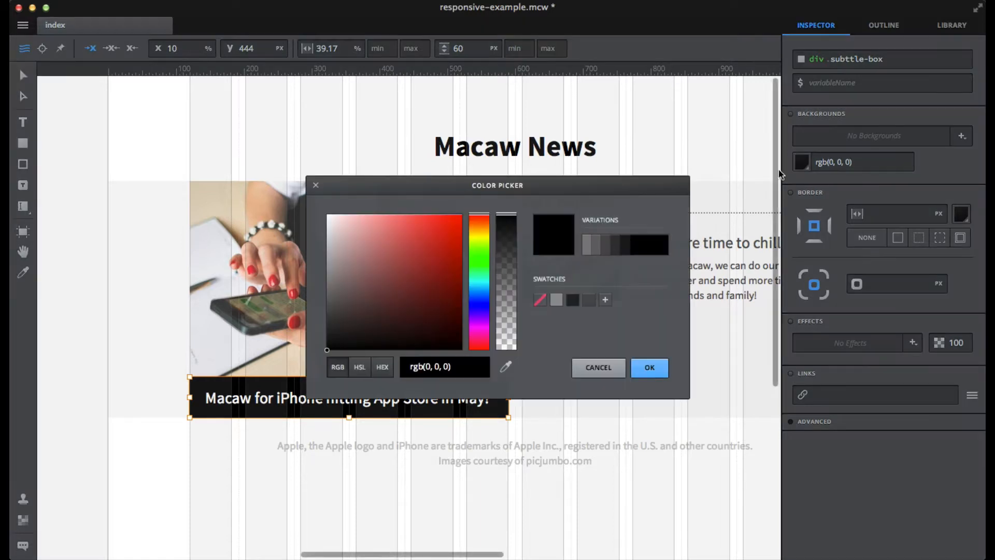
click(499, 266)
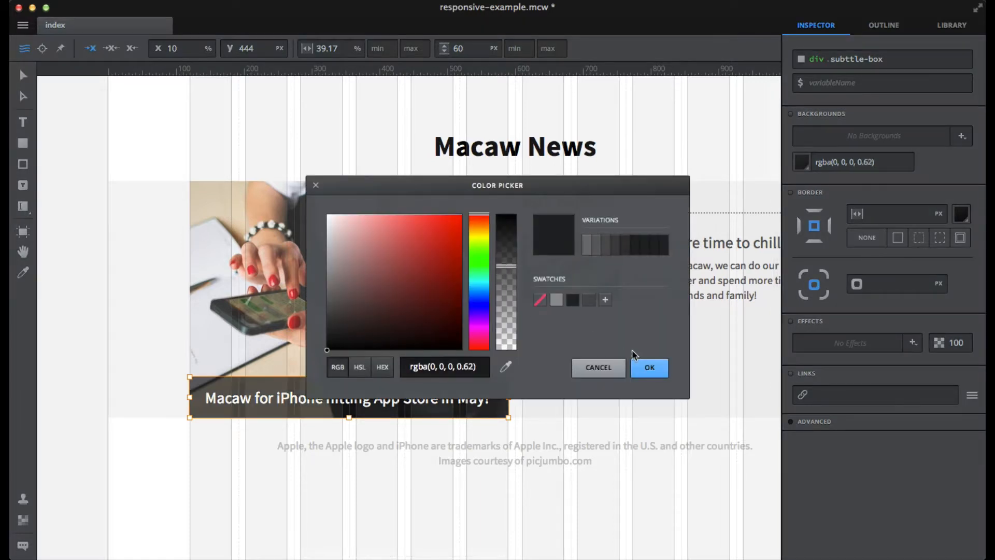
click(658, 366)
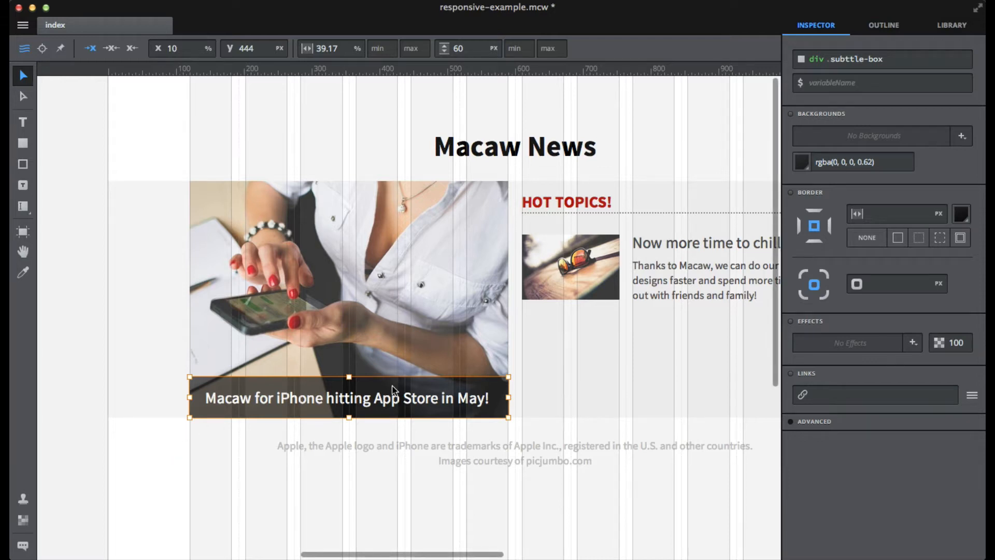
Step: Group the subtitle text with its box, transferring the presentation attributes, and group that container with the photo
shift+click(384, 402)
key(super+shift+g)
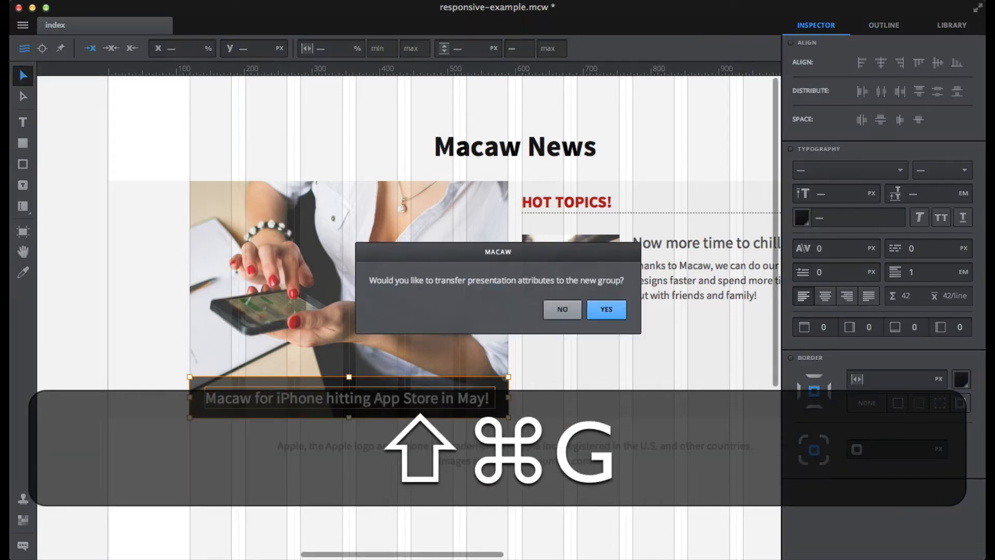
click(602, 310)
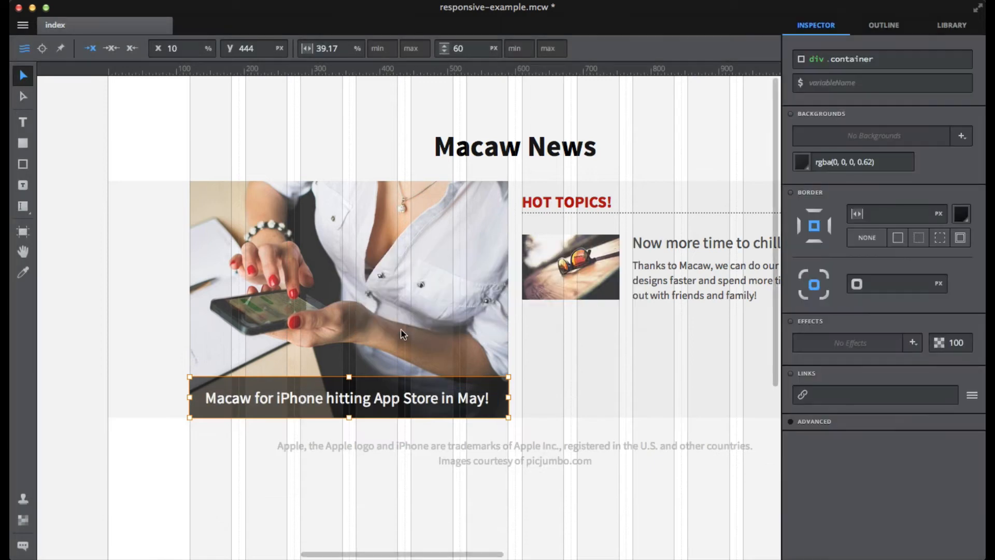
shift+super+click(384, 333)
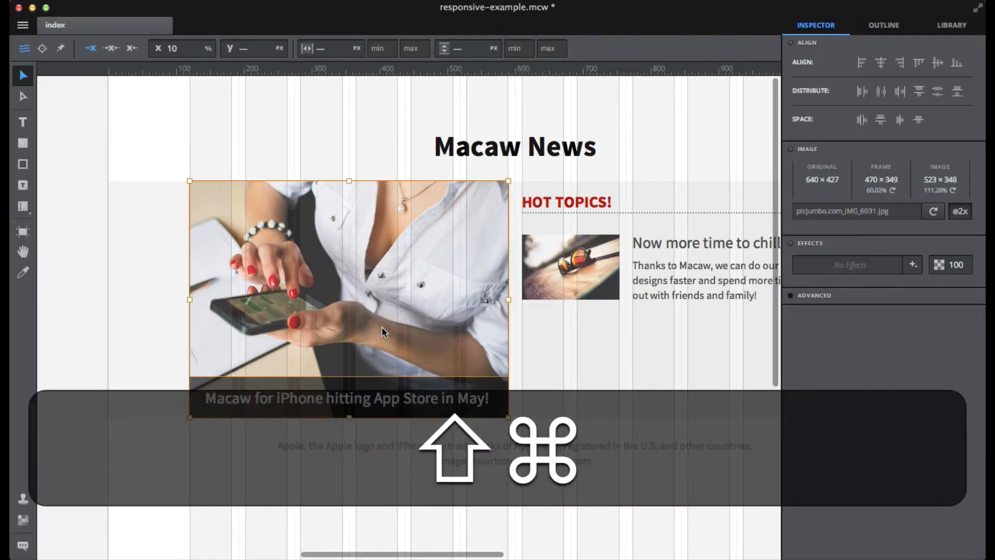
key(super+g)
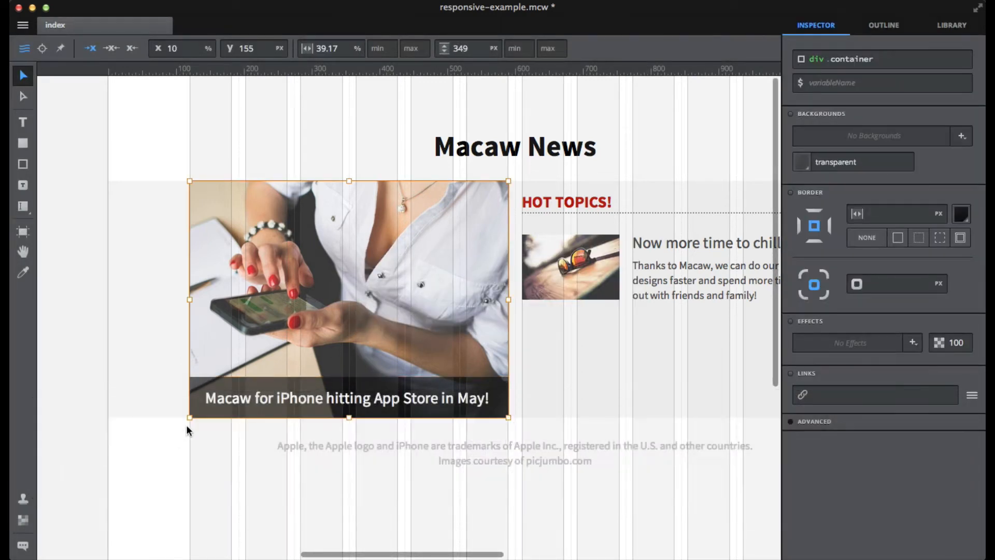
click(179, 438)
Step: Change the width unit of the photo inside its container to percent so it spans 100%
double_click(381, 304)
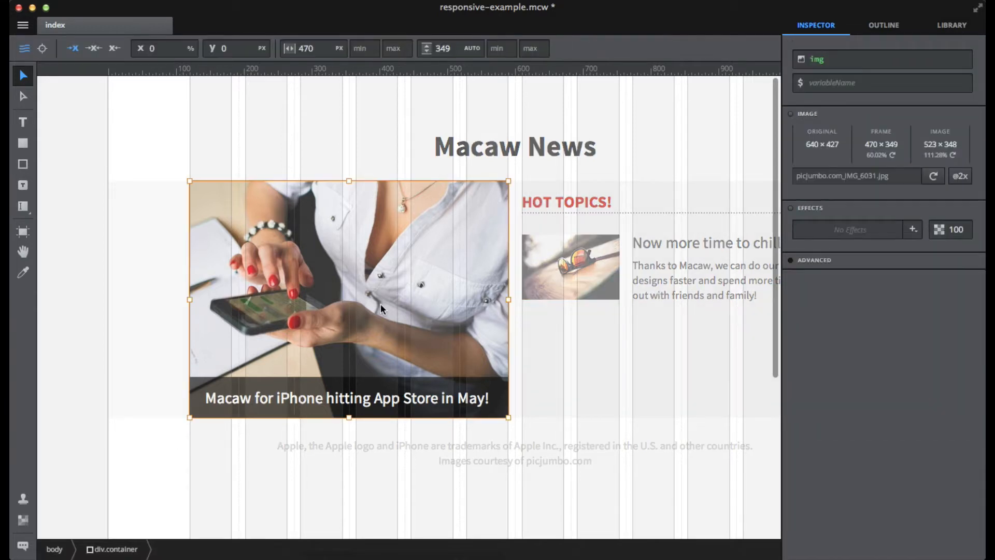
click(339, 49)
click(339, 57)
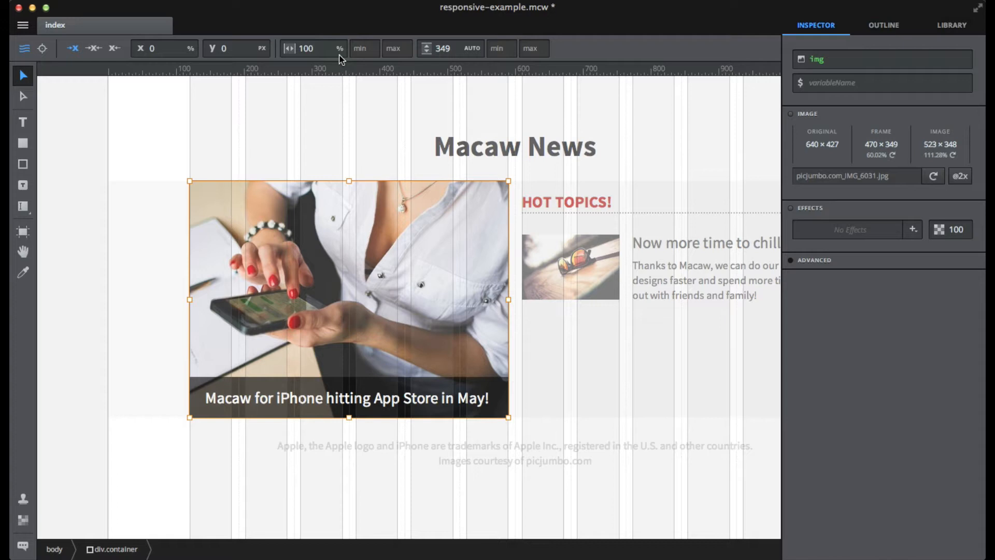
click(319, 138)
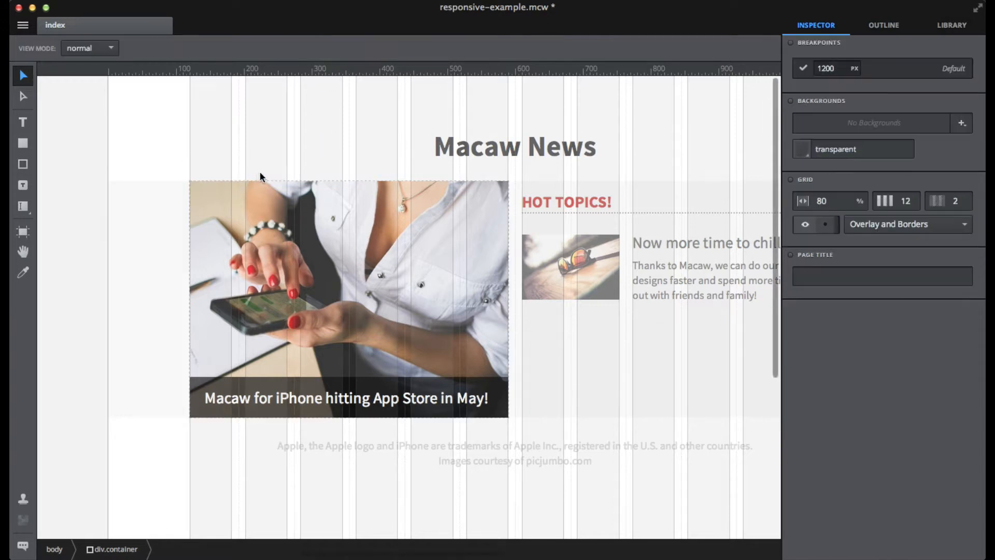
Step: Nudge the sunglasses thumbnail inside the news item up to Y 0 px
click(410, 268)
scroll(409, 268, right, 5)
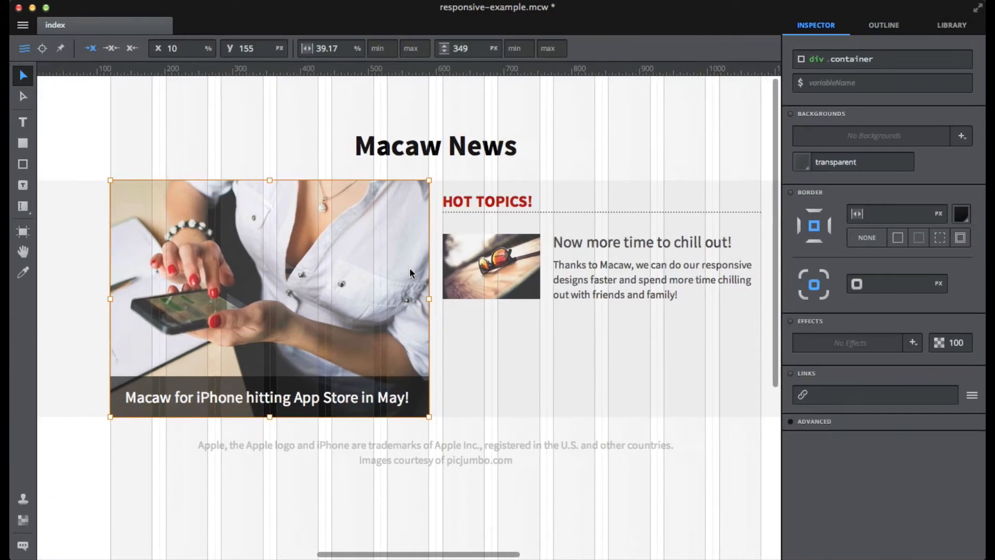
click(548, 271)
scroll(544, 270, right, 2)
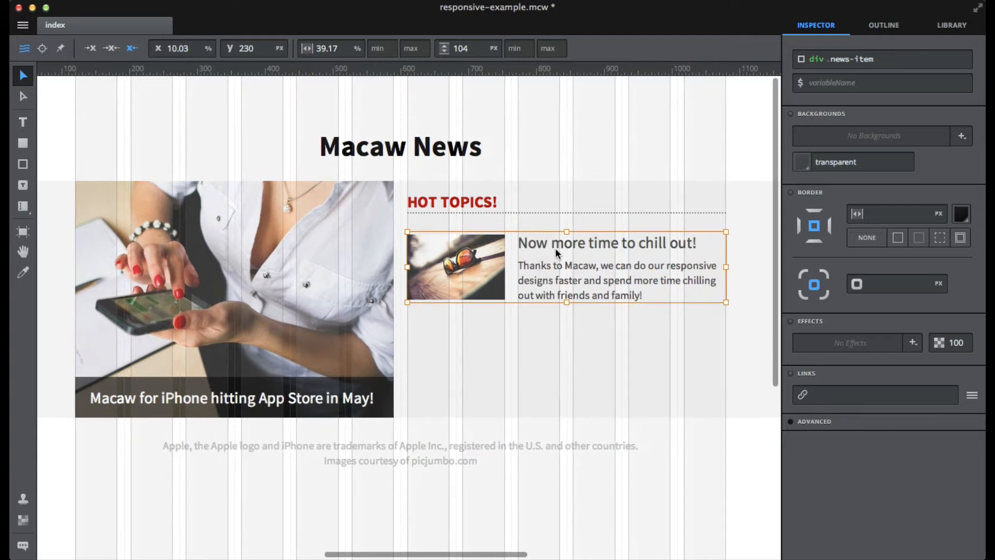
double_click(496, 256)
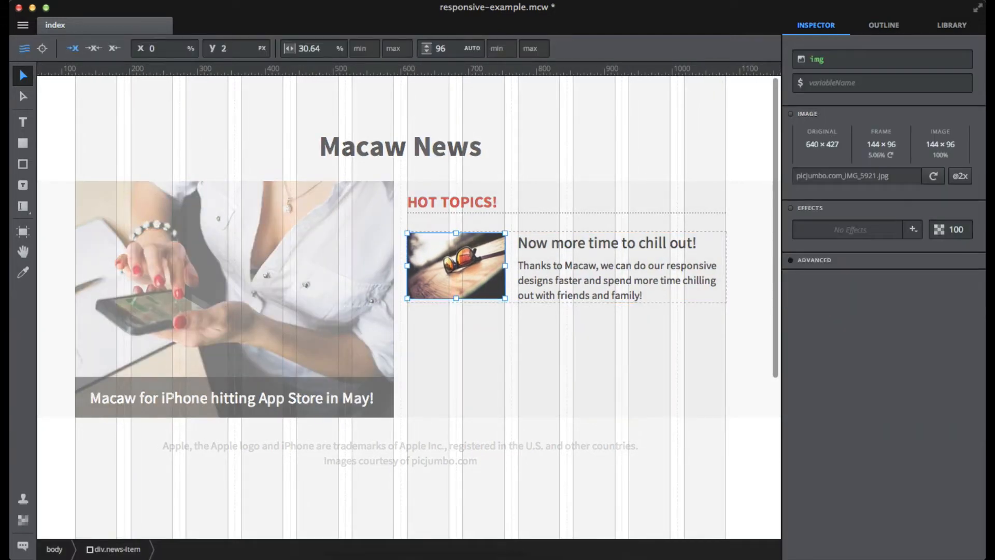
key(Up)
key(Up)
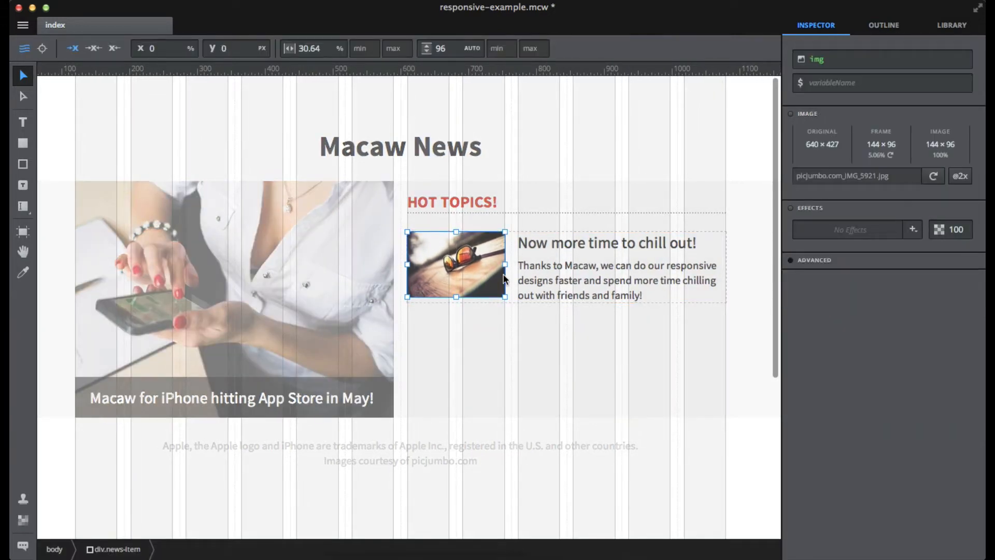
Step: Duplicate the whole news item directly below the original in the Hot Topics column
key(Escape)
drag(501, 289, 497, 355)
Step: Replace the title of the second news item with "Adobe calls for experts aid…"
double_click(569, 332)
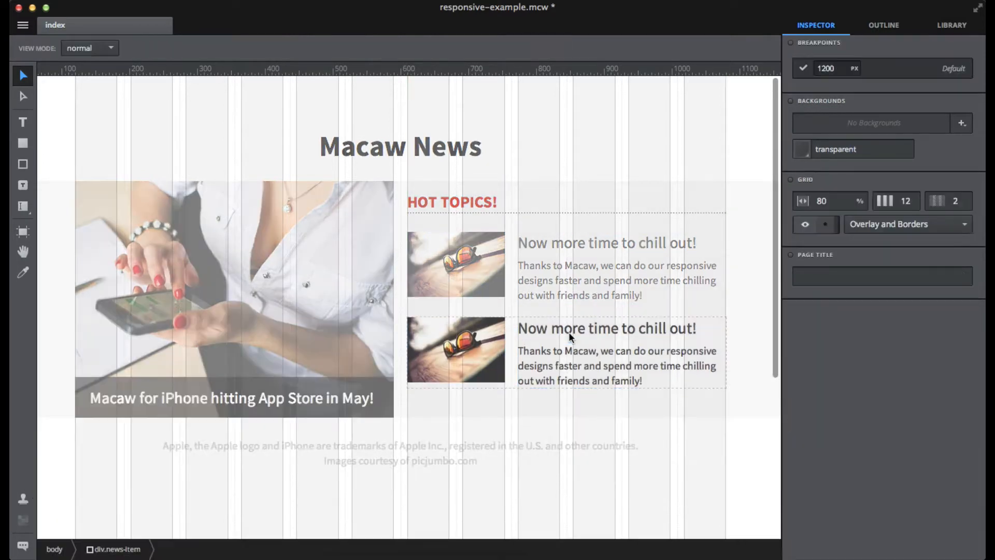
double_click(571, 333)
triple_click(573, 333)
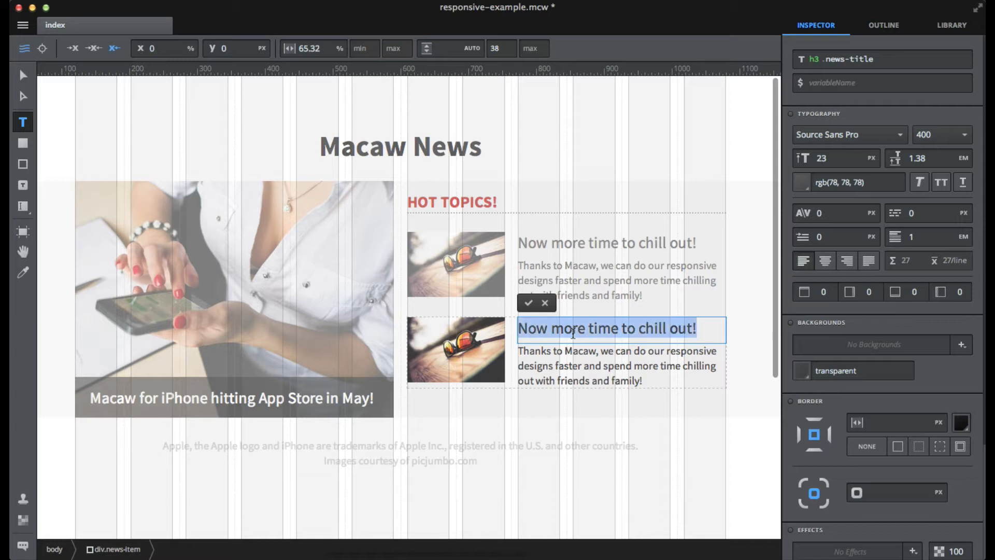
text(Ado)
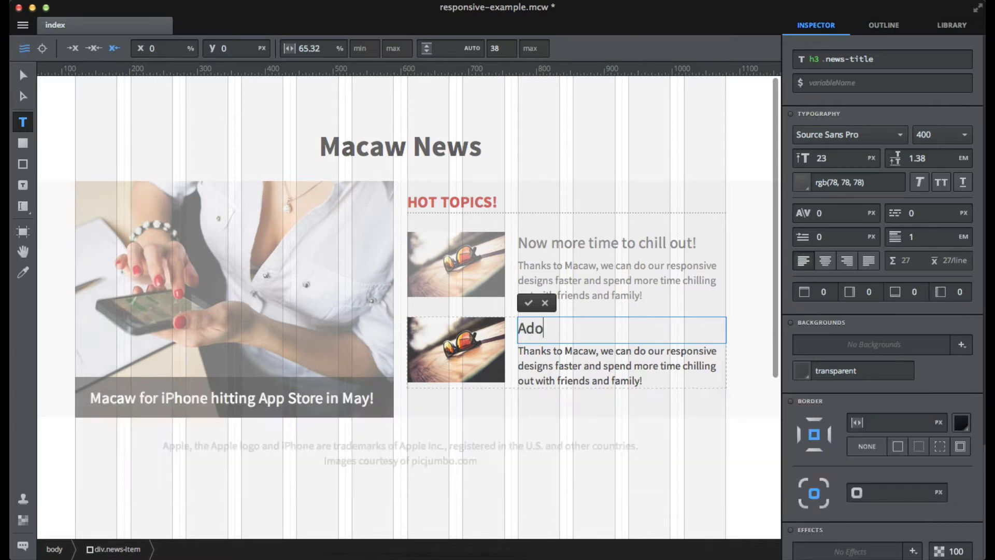
text(be calls for expert)
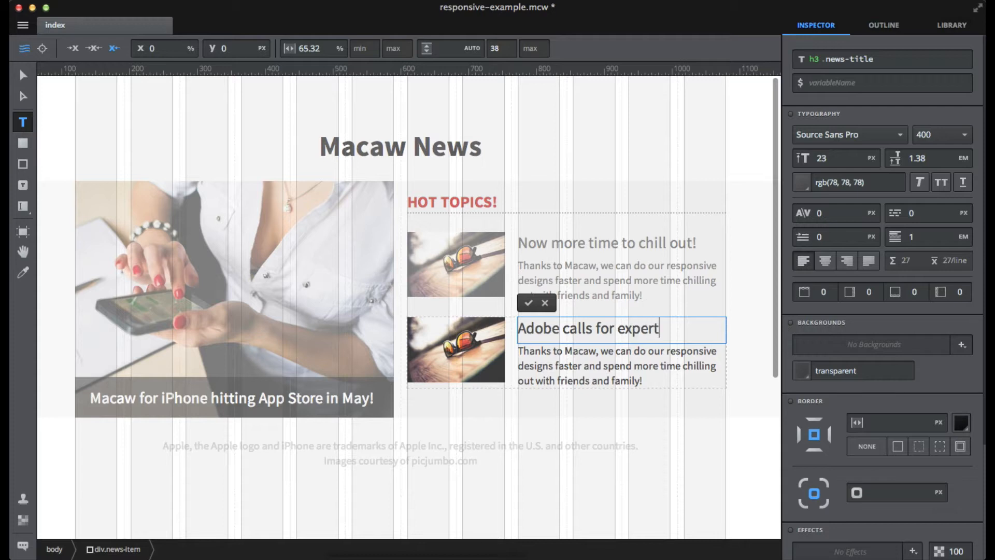
text(s aid)
key(alt+d)
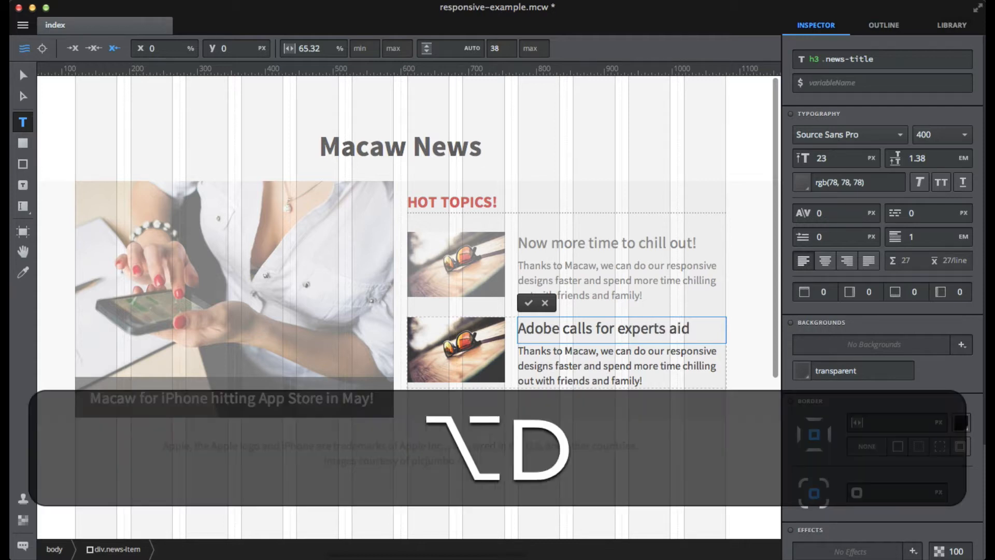
key(alt+semicolon)
key(alt+super+Return)
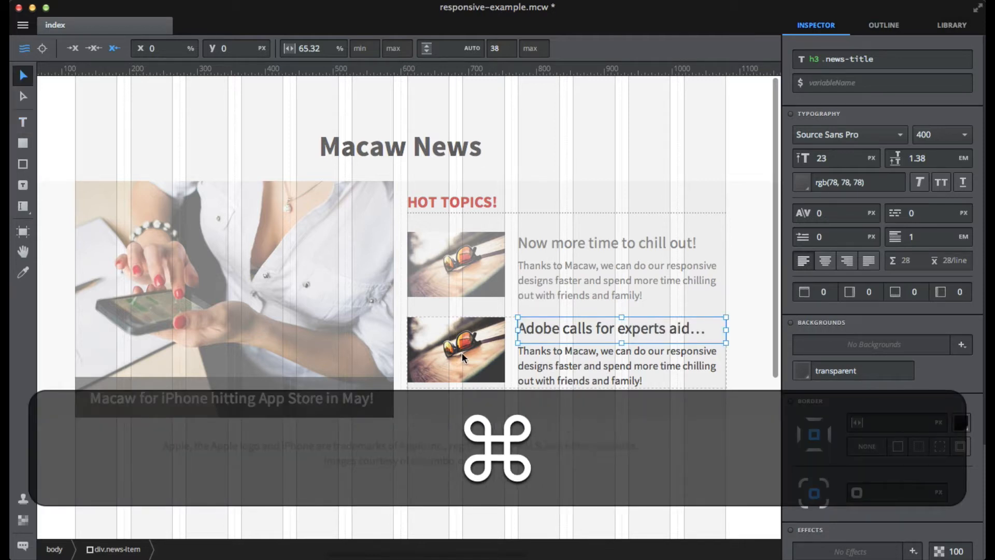
Step: Delete the sunglasses thumbnail from the second news item and place picjumbo.com_IMG_4118.jpg from the library in its spot
super+click(462, 352)
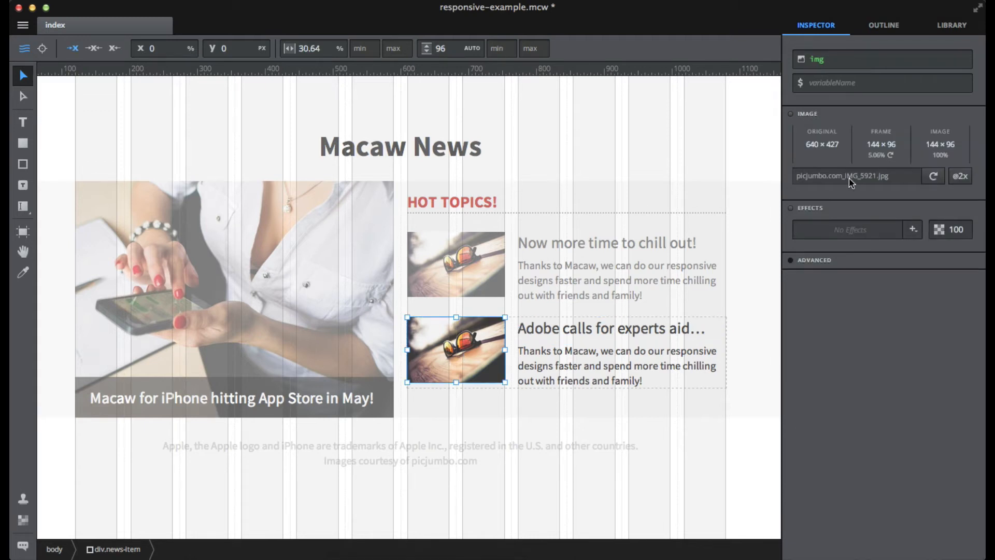
click(962, 29)
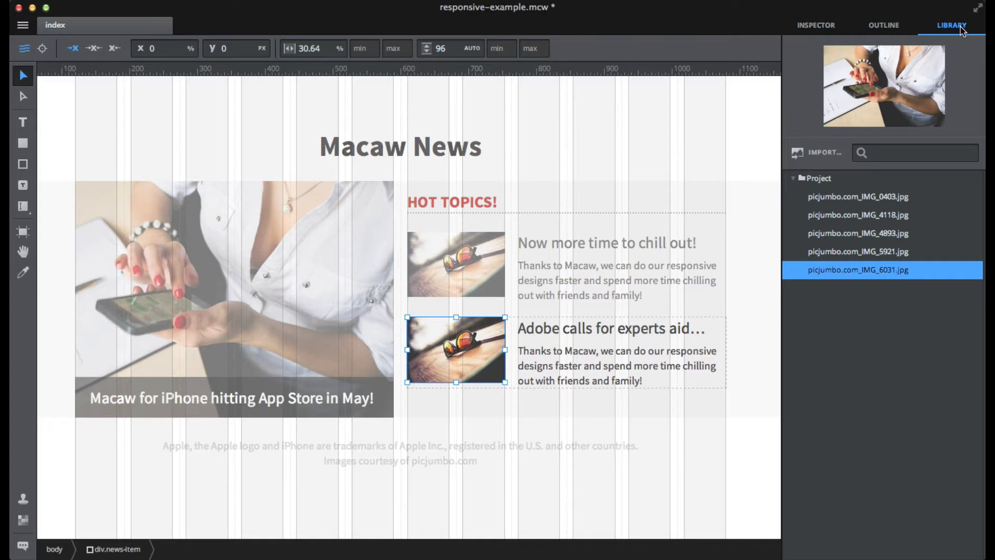
key(Delete)
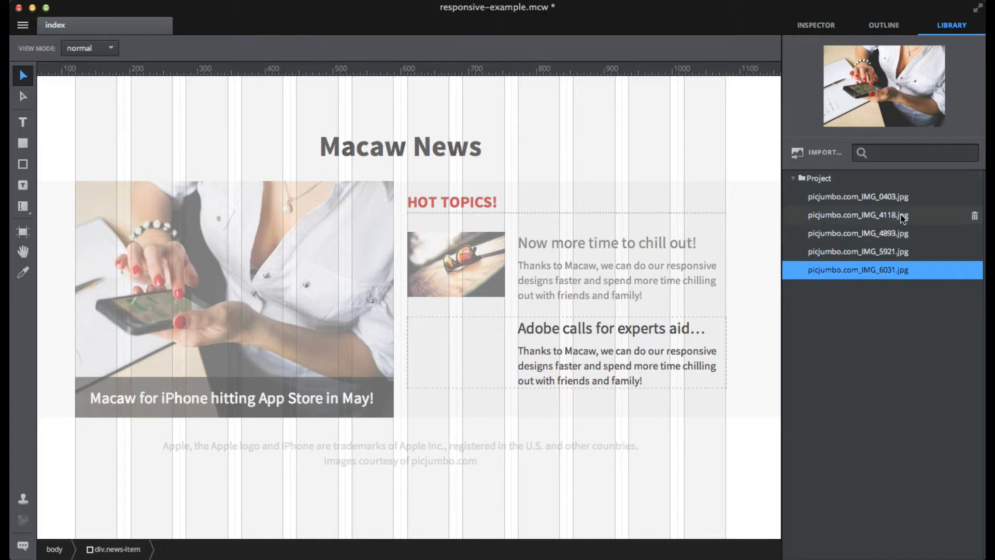
drag(902, 216, 425, 331)
Step: Scale the newly placed image proportionally down to 144 × 96 px so it fits the thumbnail columns
scroll(502, 372, right, 6)
scroll(502, 372, down, 3)
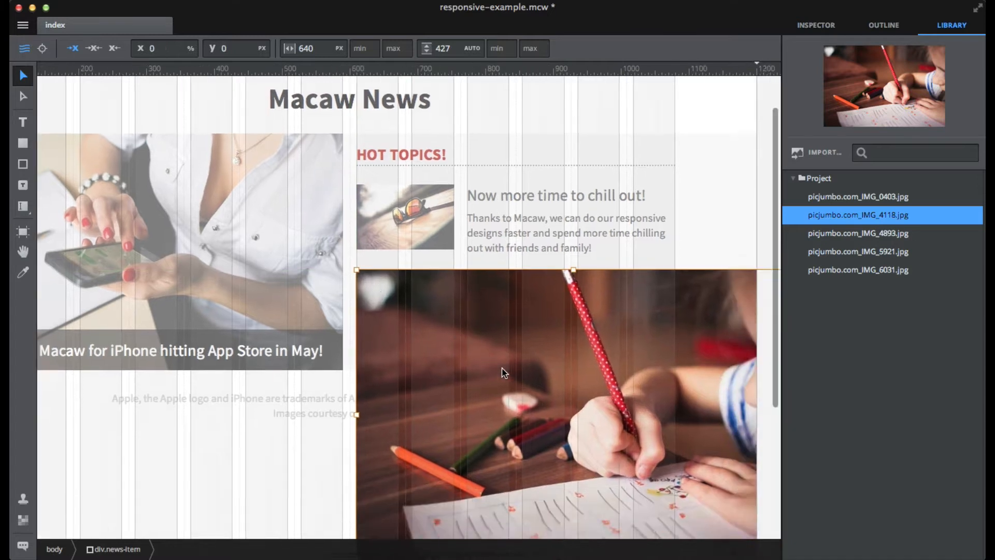
drag(551, 484, 215, 305)
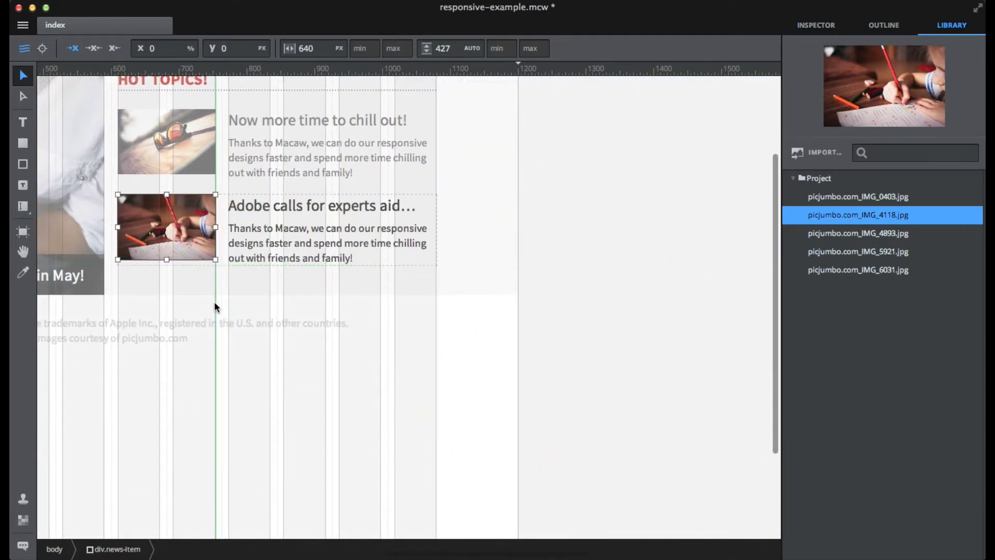
Step: Set the new thumbnail's X position to 0 % and change its width unit to percent
scroll(271, 326, left, 3)
scroll(272, 326, up, 1)
scroll(272, 323, left, 3)
scroll(272, 324, up, 3)
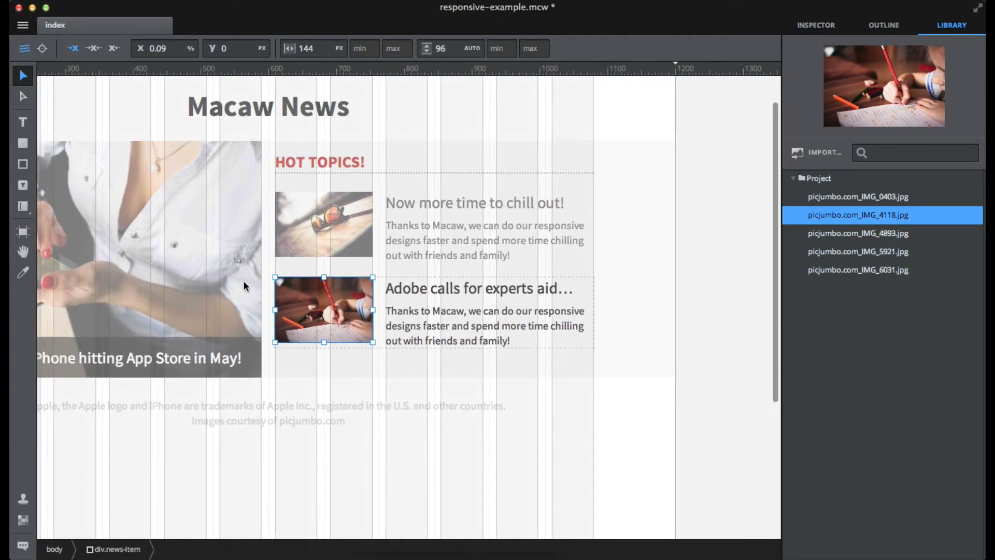
click(165, 44)
text(0)
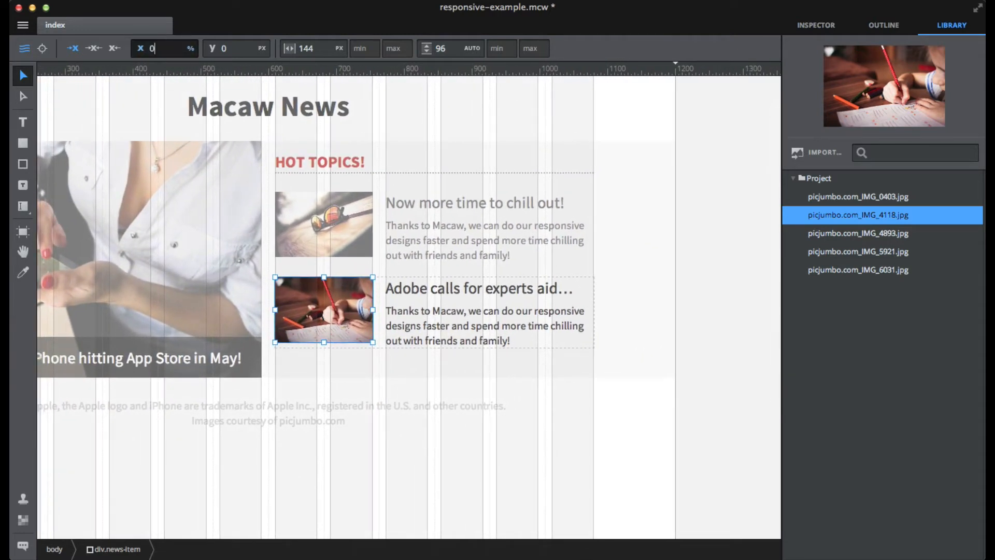
key(Return)
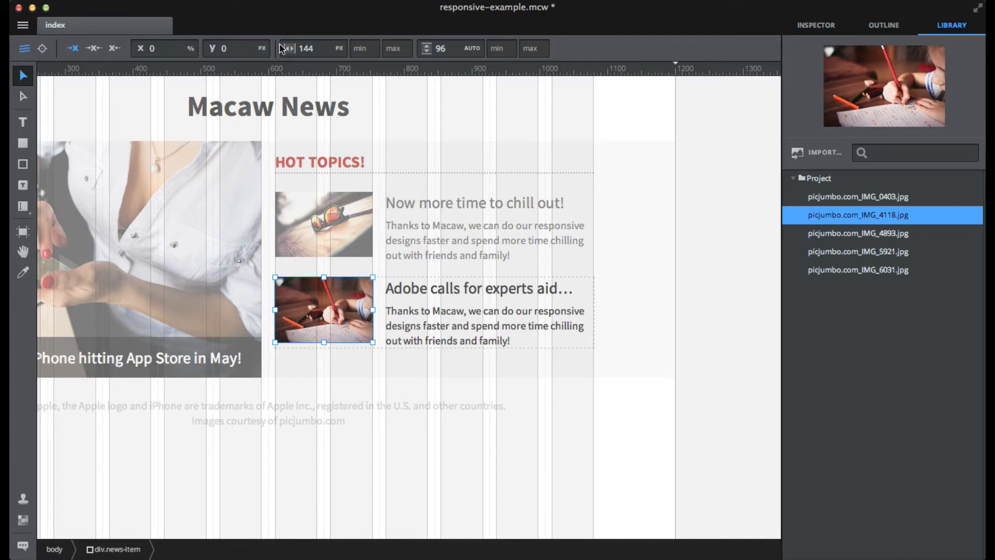
click(339, 48)
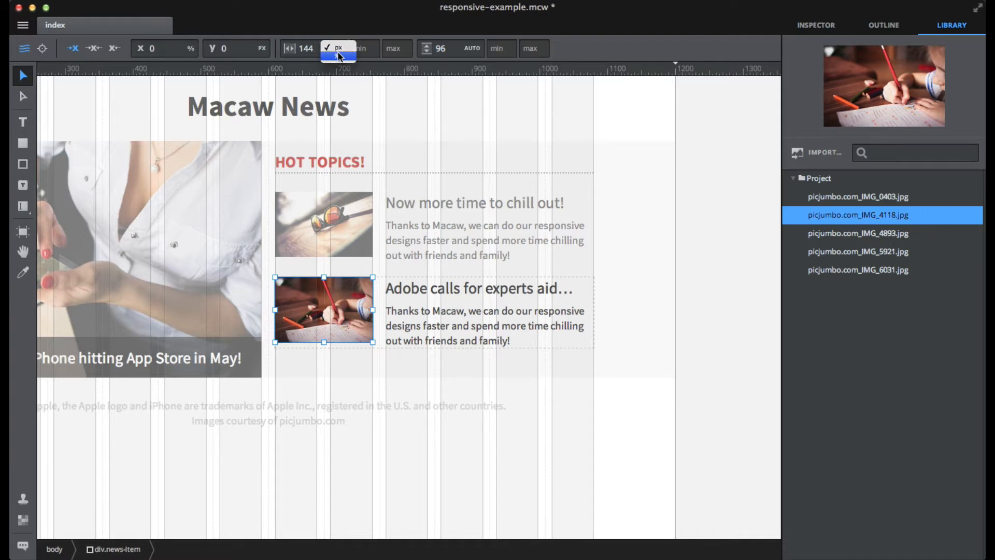
click(339, 56)
Step: Compare the width settings of the two news item thumbnails
click(342, 225)
click(342, 226)
click(341, 226)
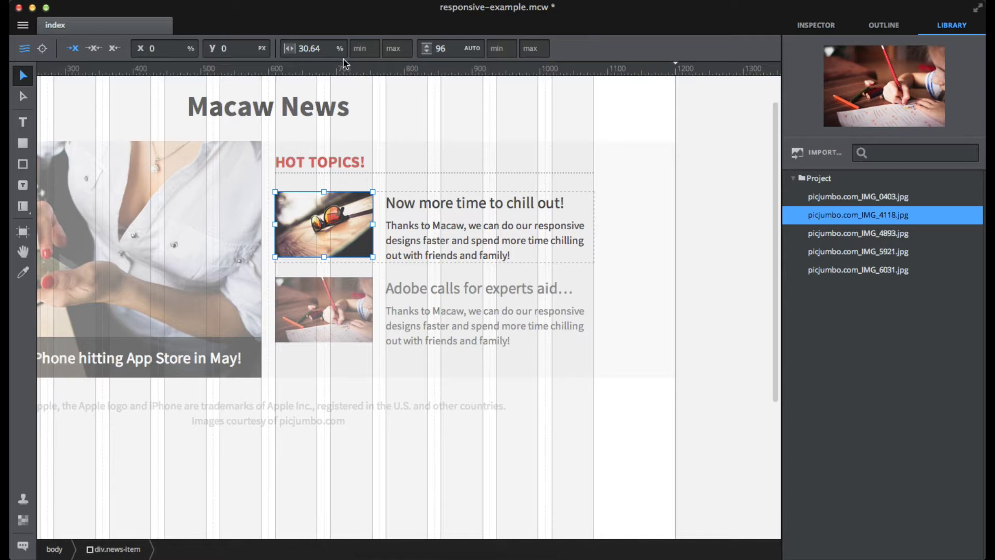
click(335, 301)
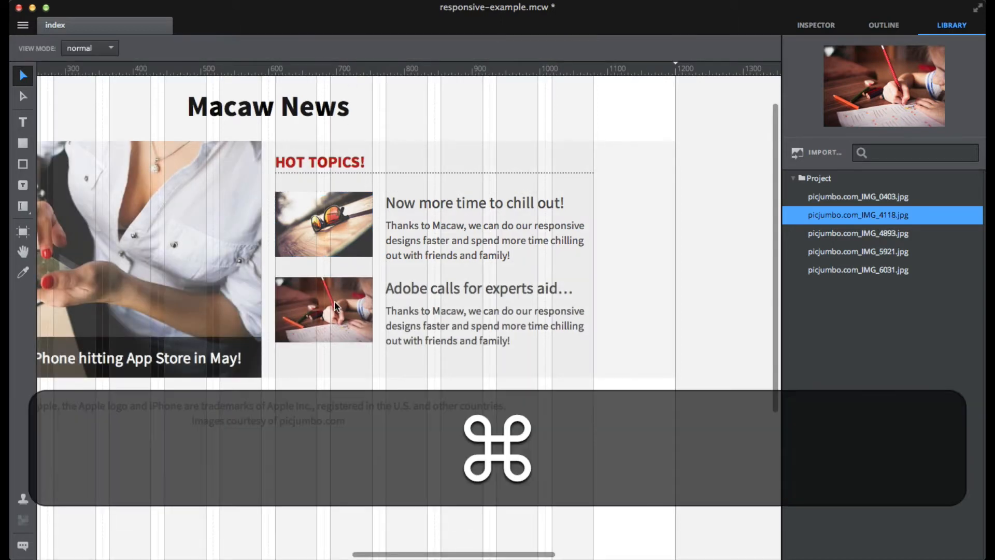
super+click(334, 300)
super+click(332, 237)
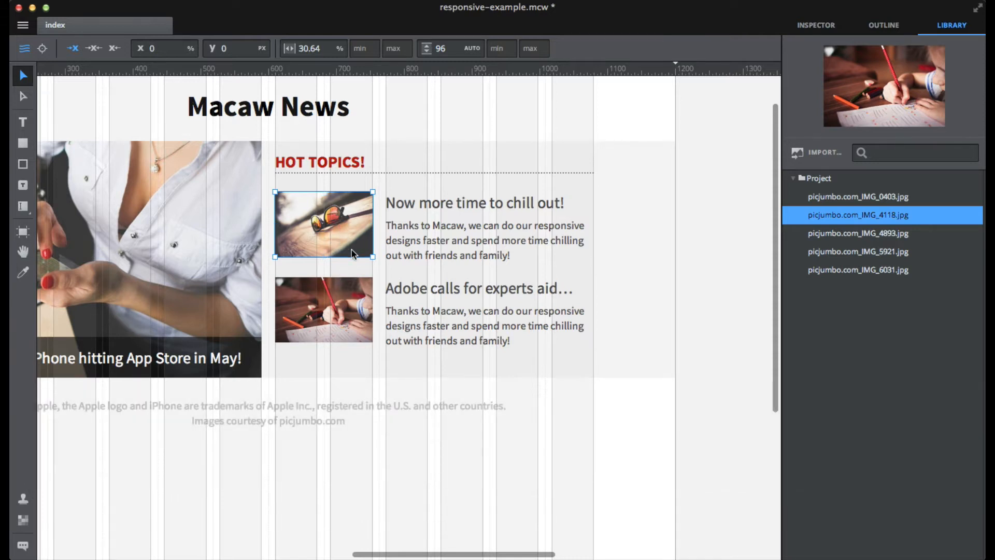
Step: Select both news items together with the Hot Topics heading and align them horizontally from the left edge
click(431, 234)
click(418, 317)
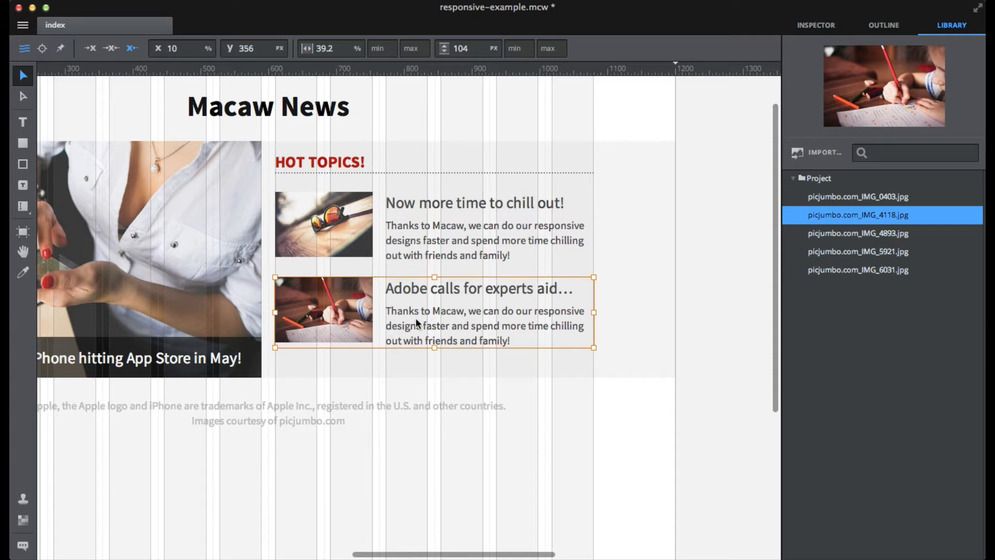
key(shift)
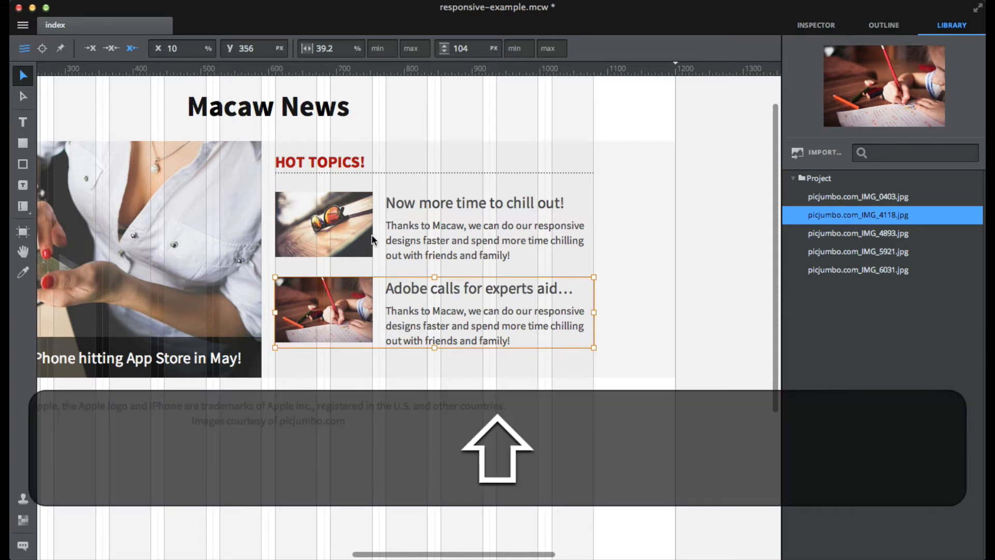
shift+click(365, 232)
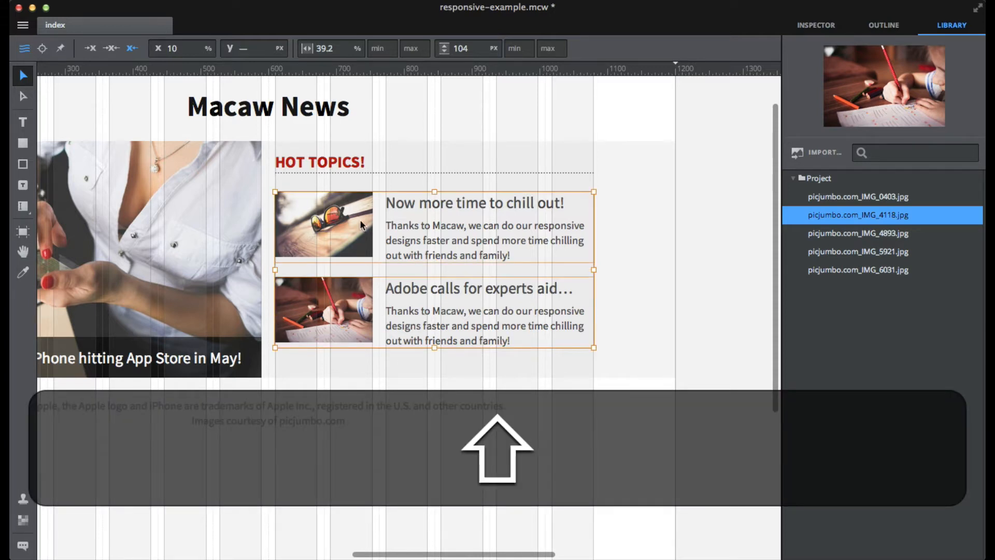
shift+click(343, 163)
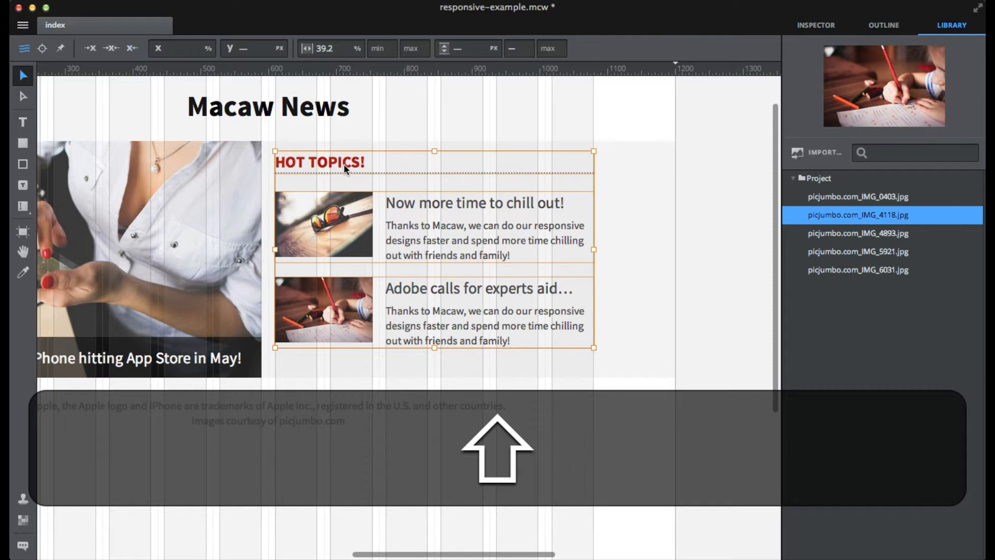
click(92, 49)
scroll(420, 294, left, 5)
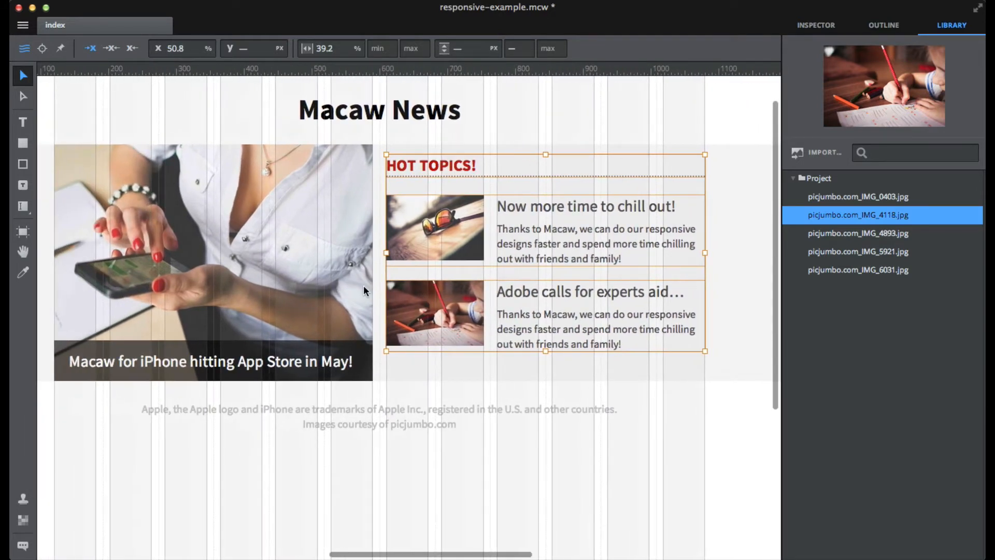
Step: Group the heading and news items into one container, and group that container with the captioned lead photo
key(super+g)
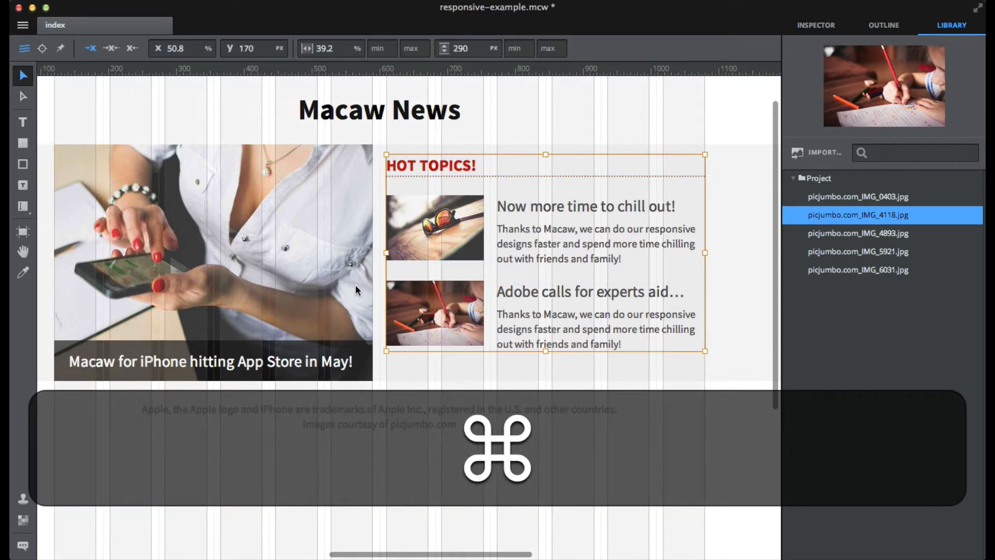
shift+click(331, 275)
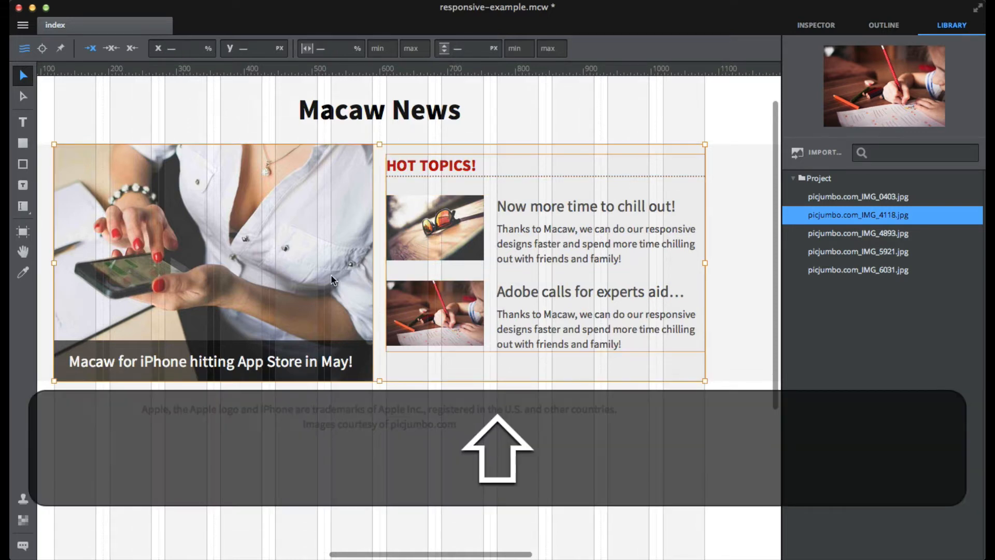
key(super+g)
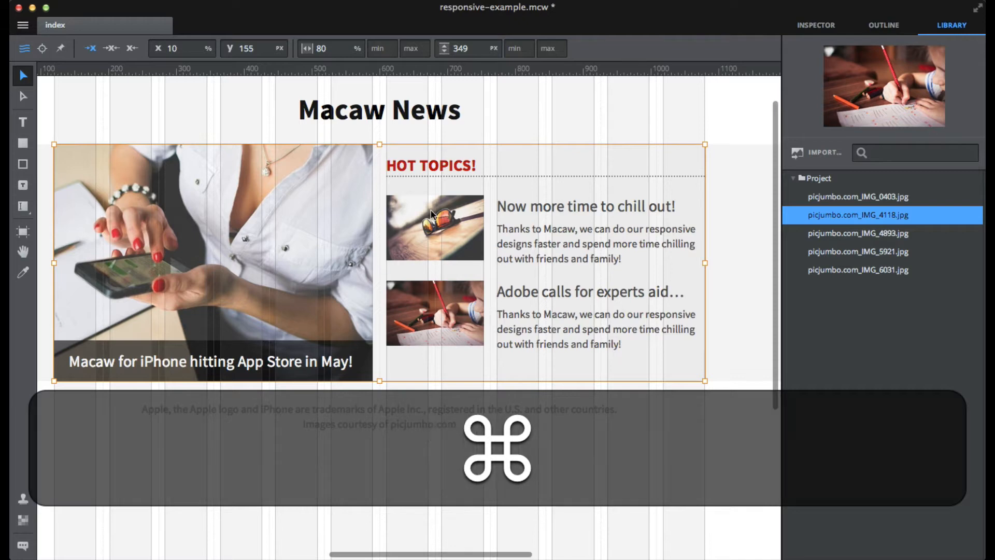
click(553, 117)
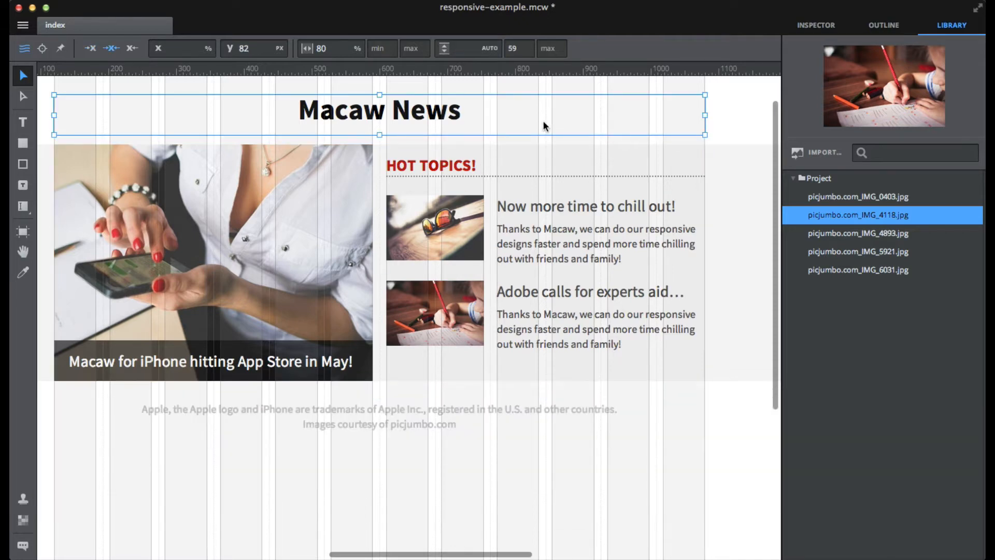
Step: Save the page and preview it, resizing the preview window to test how the fluid layout responds
key(super+s)
key(super+p)
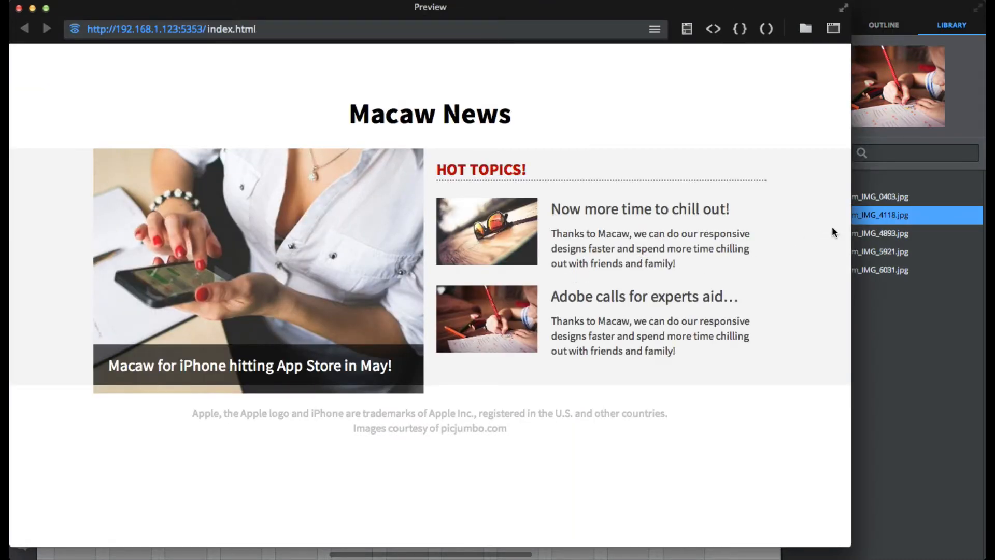
mouse_move(851, 228)
mouse_down()
mouse_move(796, 228)
mouse_move(867, 228)
mouse_move(823, 228)
mouse_move(854, 228)
mouse_up()
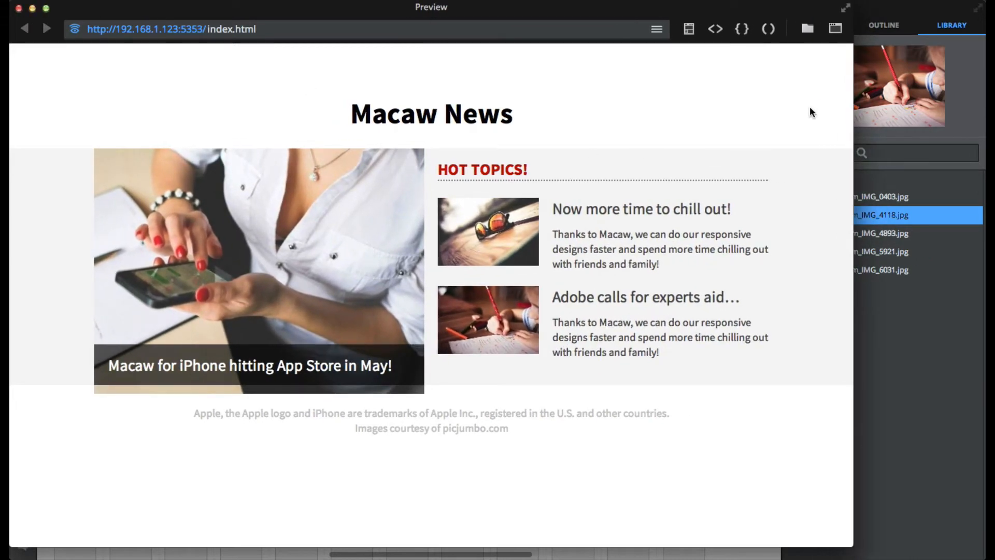
drag(857, 97, 833, 98)
click(19, 8)
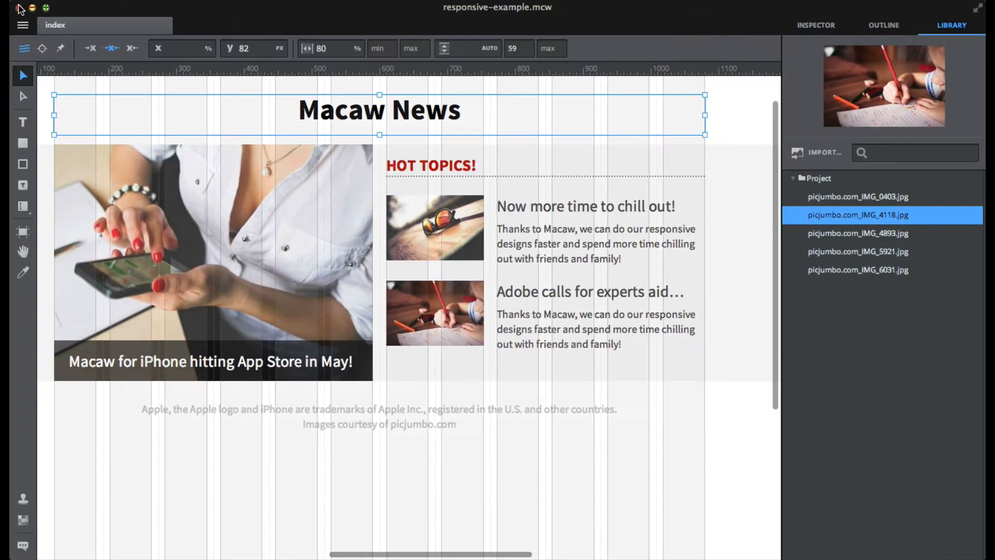
Step: Change the width unit of the container around the photo and news list to pixels, making it 960 px
click(244, 254)
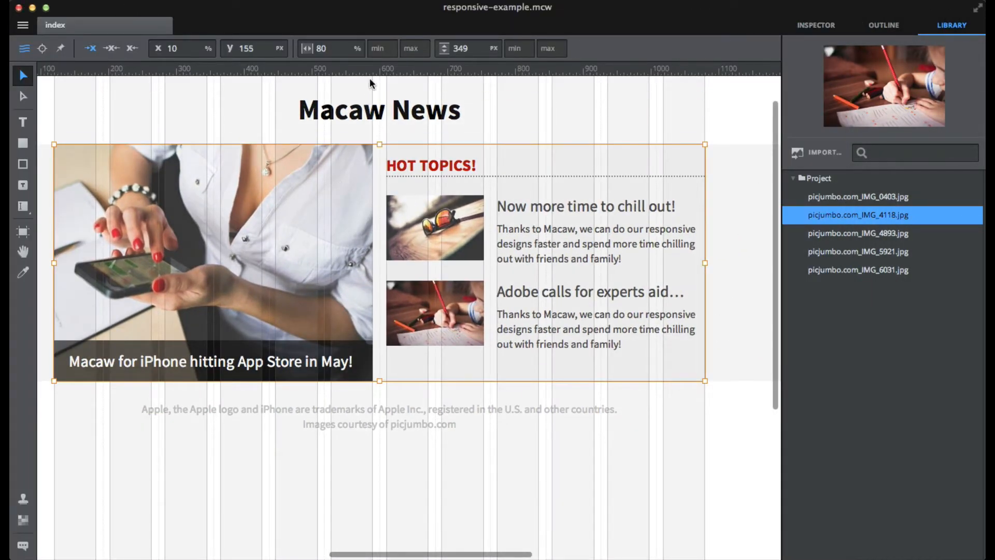
click(358, 49)
click(361, 38)
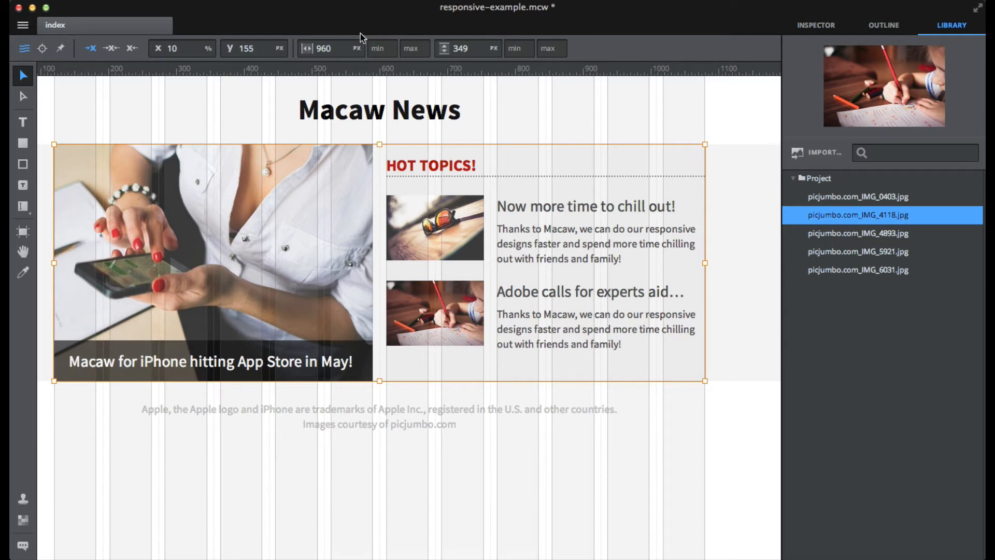
Step: Preview the page again and widen the preview window to test the fixed-width container
key(super+p)
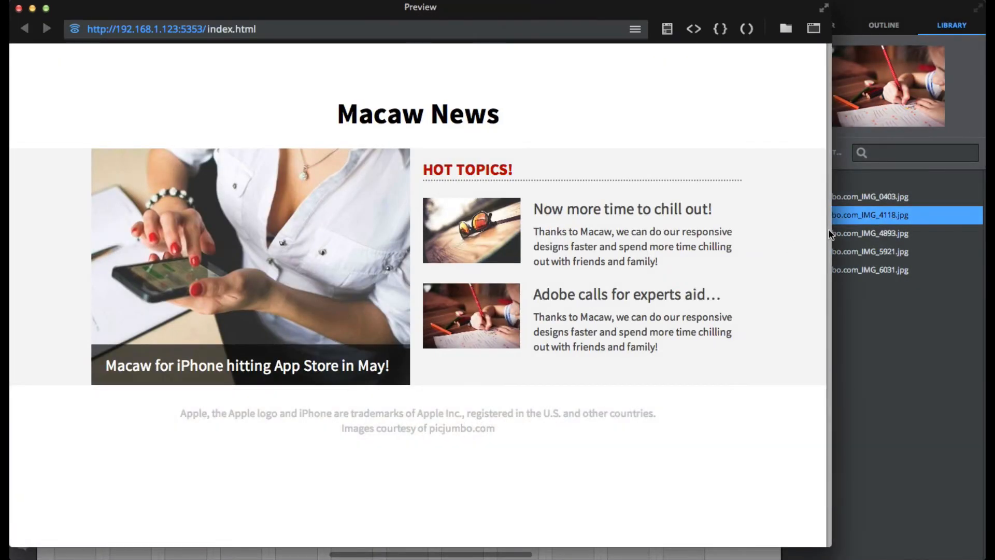
drag(832, 231, 875, 219)
click(19, 8)
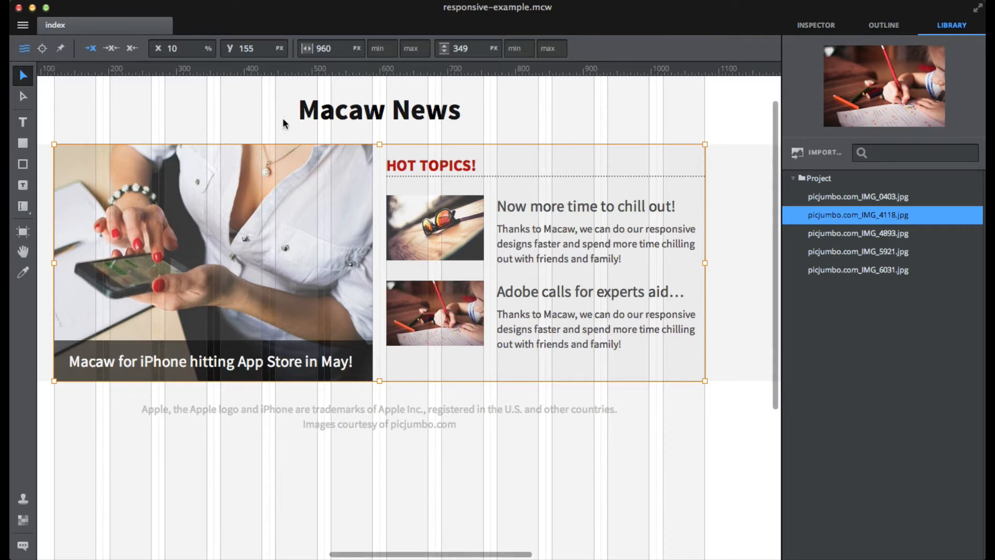
Step: Center the 960 px container horizontally on the page
click(111, 47)
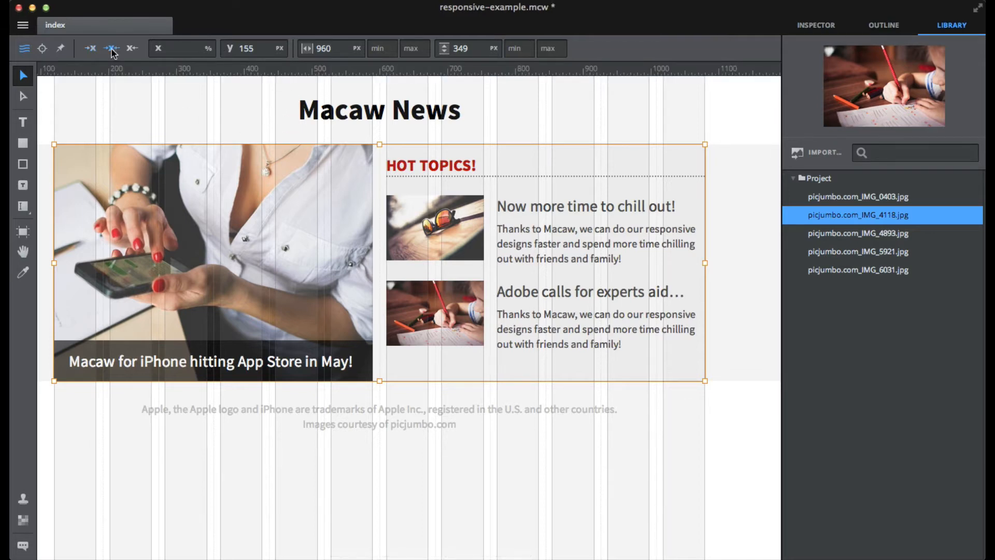
Step: Preview the page in a narrower preview window to check the centered container, then close the preview and save the file
key(super+p)
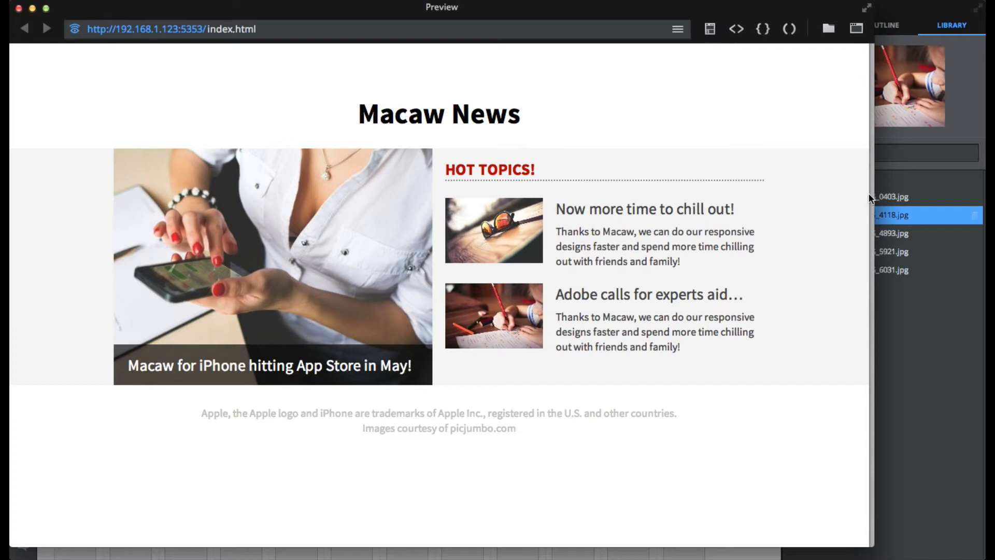
drag(871, 199, 847, 206)
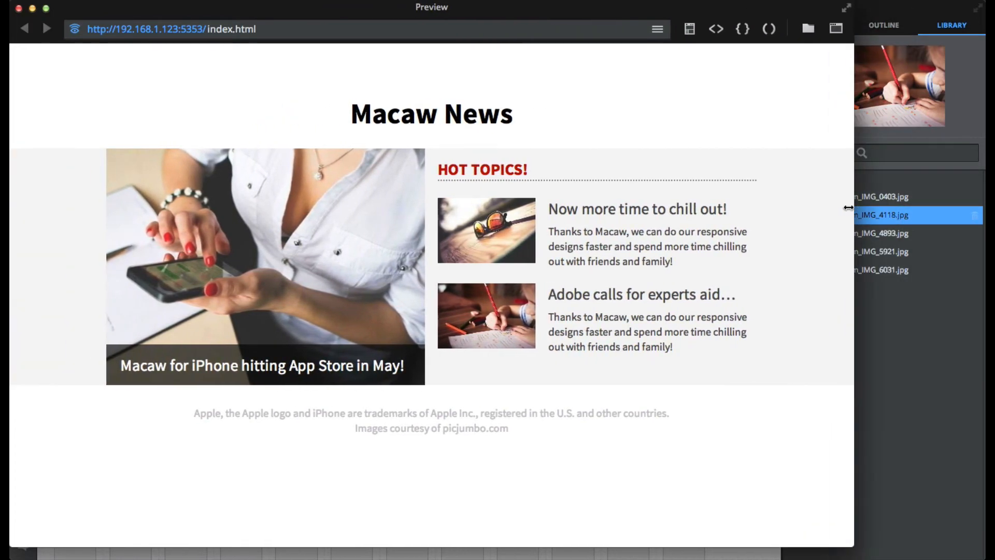
key(super+w)
key(super+s)
Step: Resize the page canvas to 959 px and create a breakpoint at that width
click(520, 104)
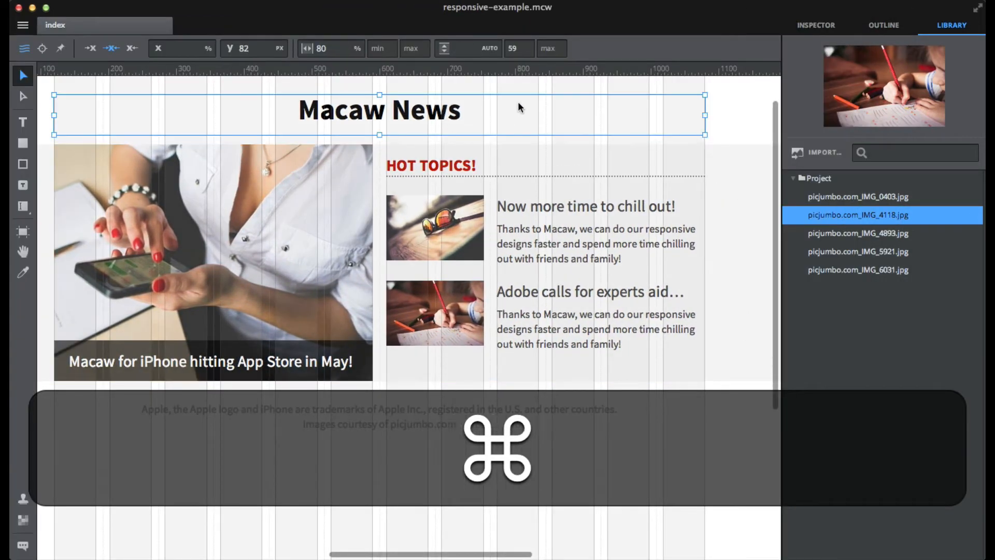
click(725, 108)
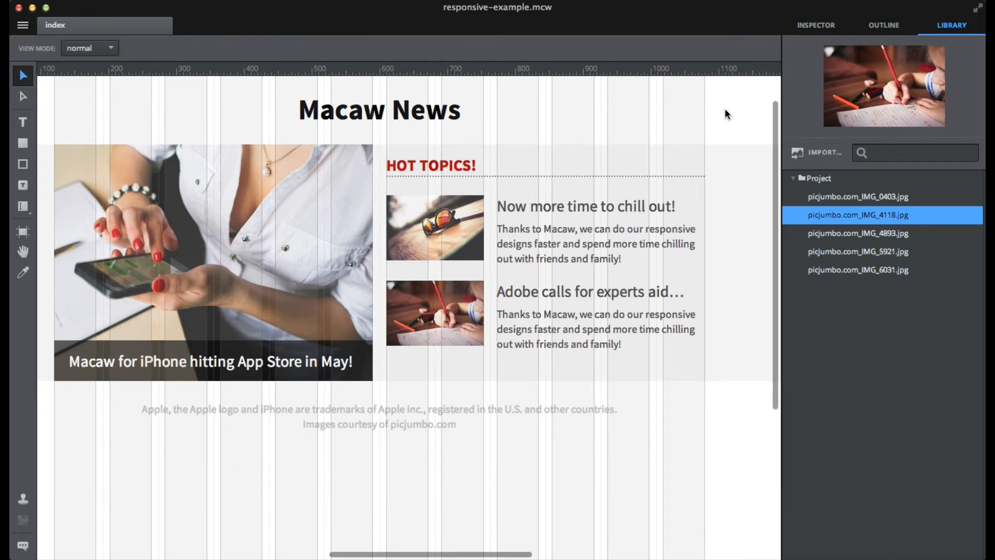
key(alt+super+0)
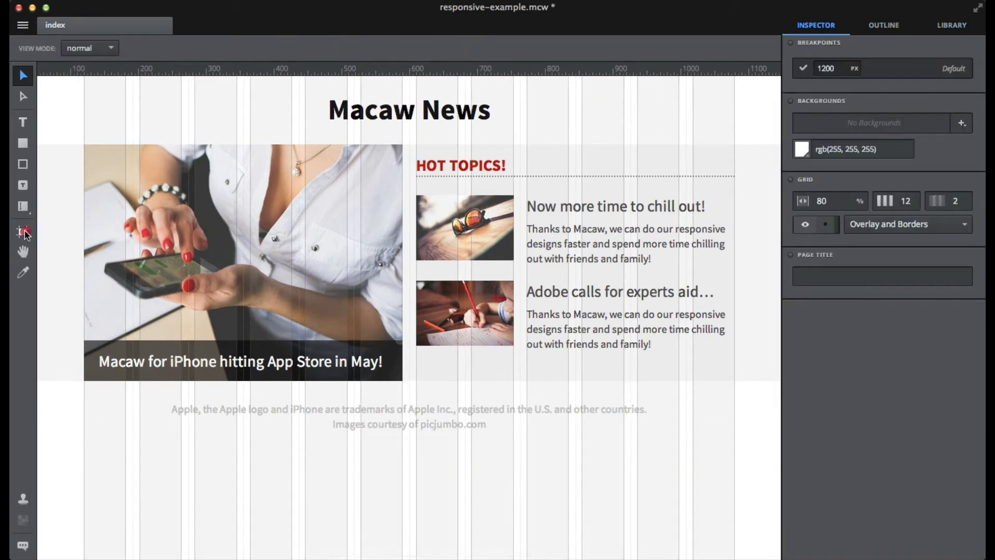
click(22, 231)
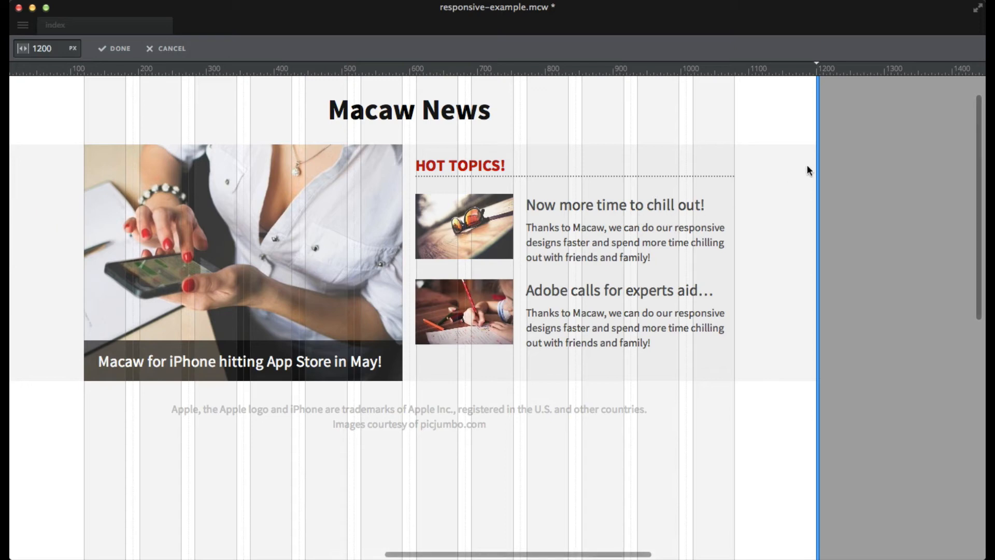
drag(817, 160, 654, 158)
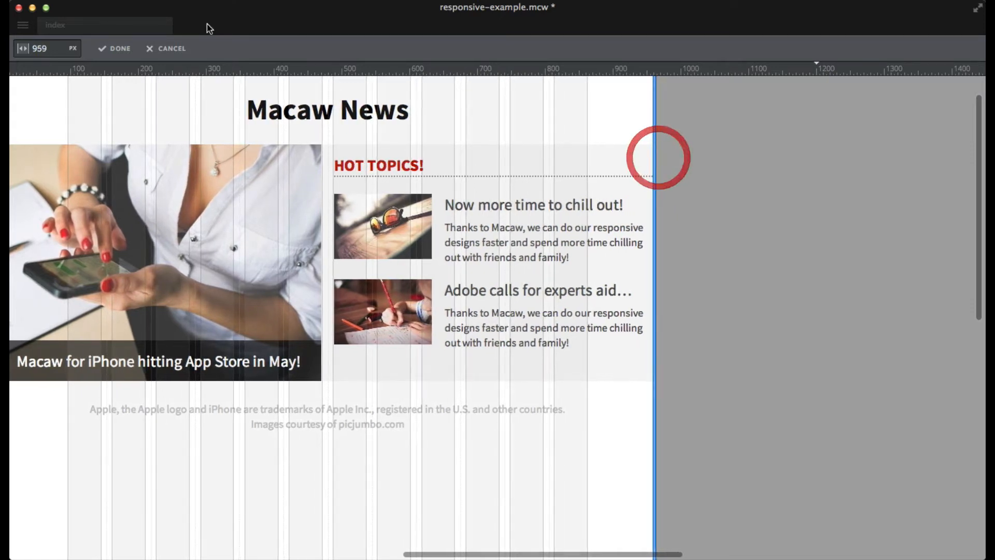
click(113, 48)
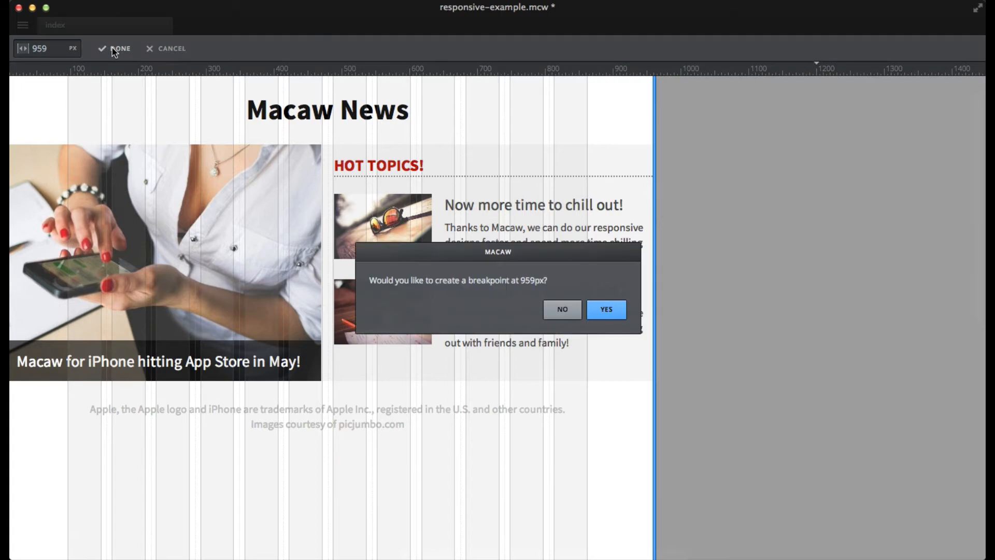
click(617, 316)
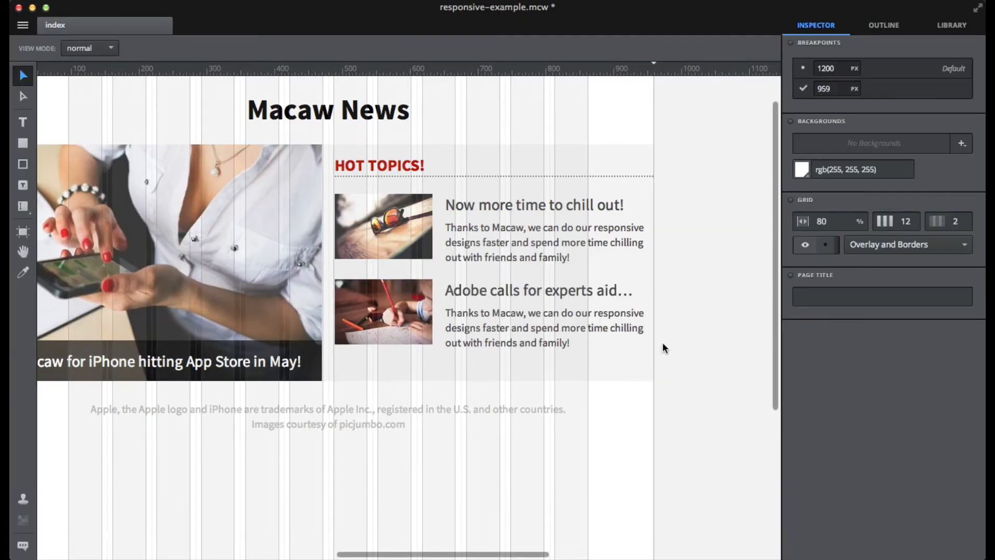
Step: Set the grid width to 90% for the 959 px breakpoint
scroll(662, 346, left, 5)
scroll(656, 343, right, 3)
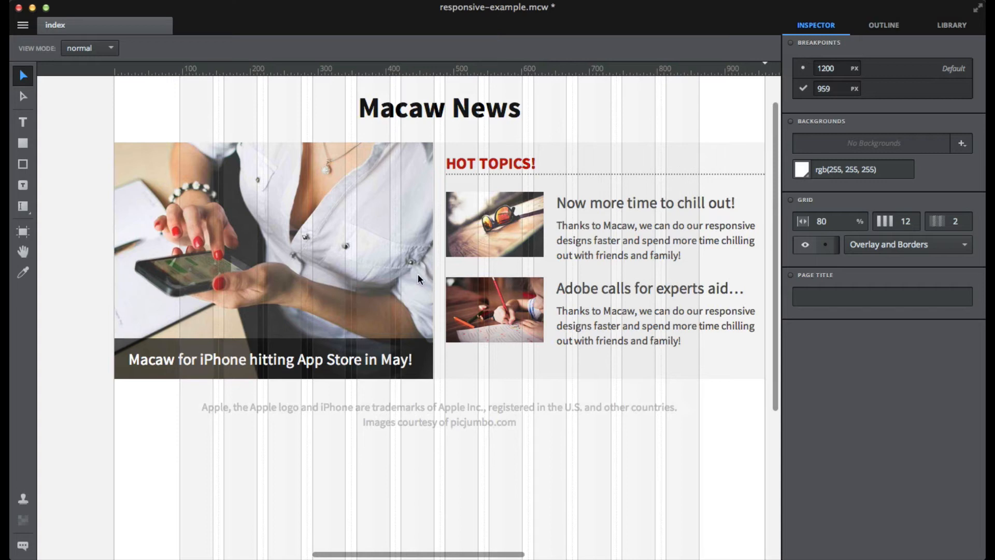
click(403, 267)
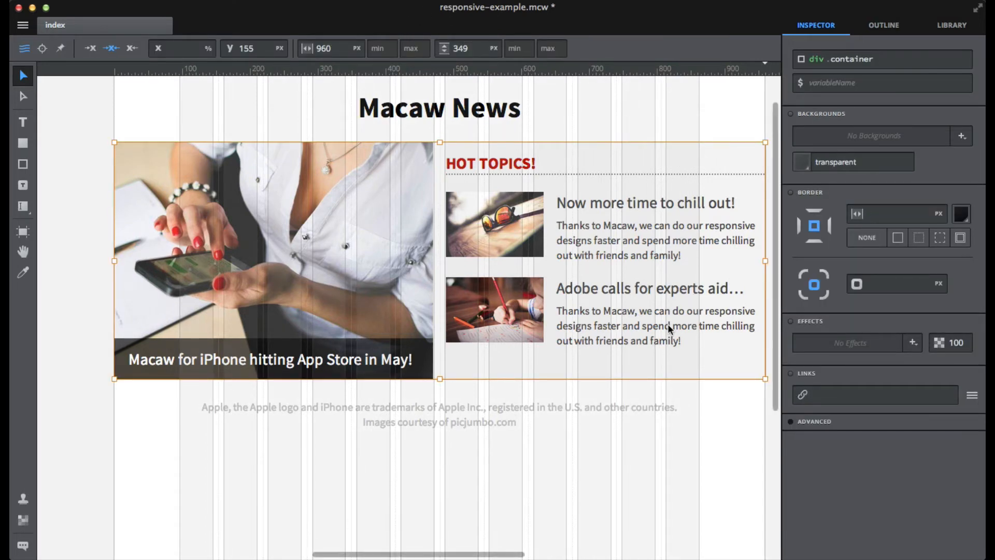
click(562, 463)
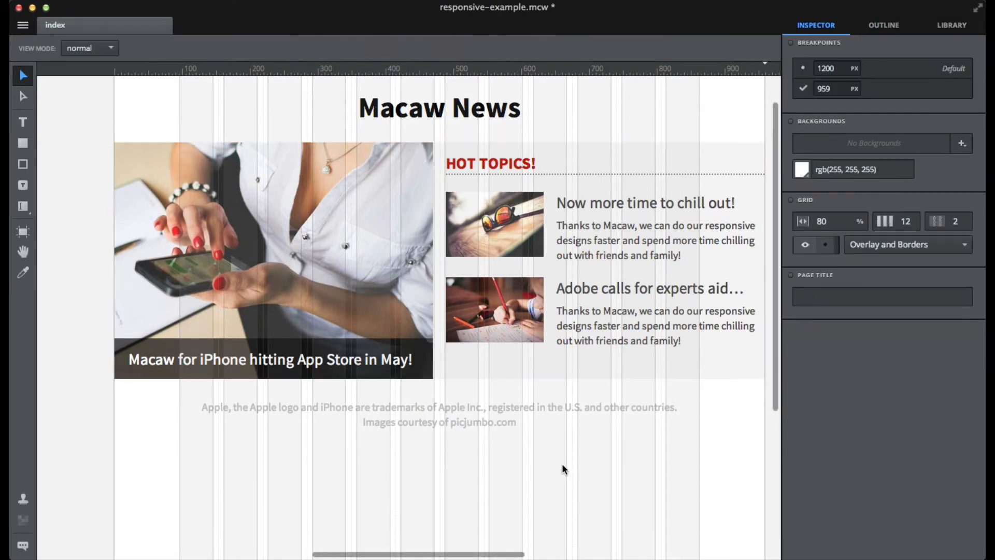
click(822, 222)
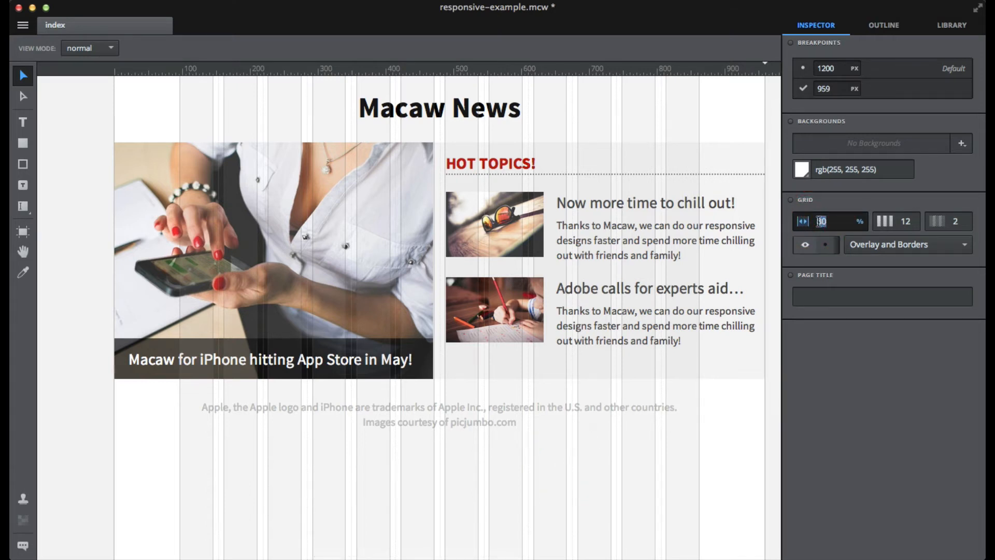
text(90)
key(Return)
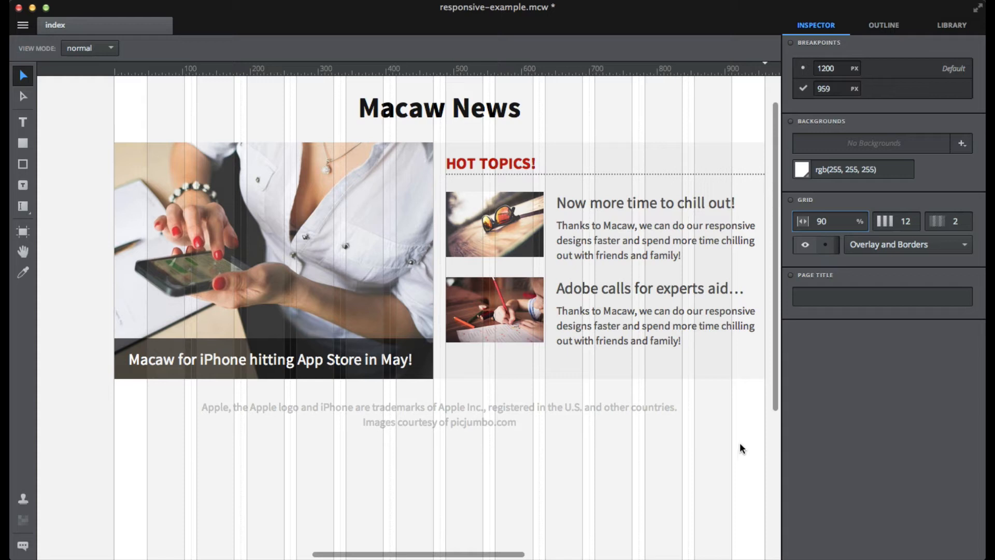
Step: Examine the grid width values set for each breakpoint
click(856, 222)
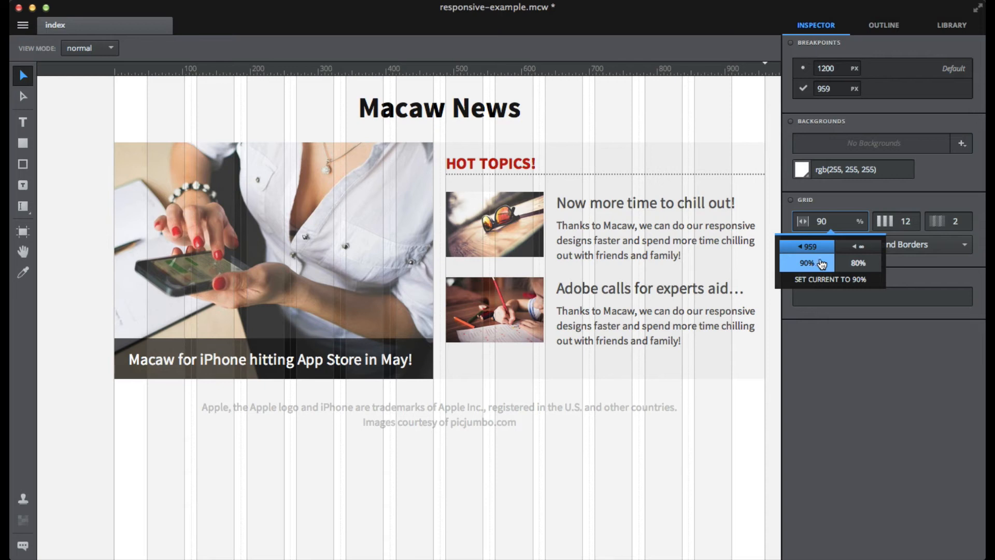
click(693, 420)
click(430, 467)
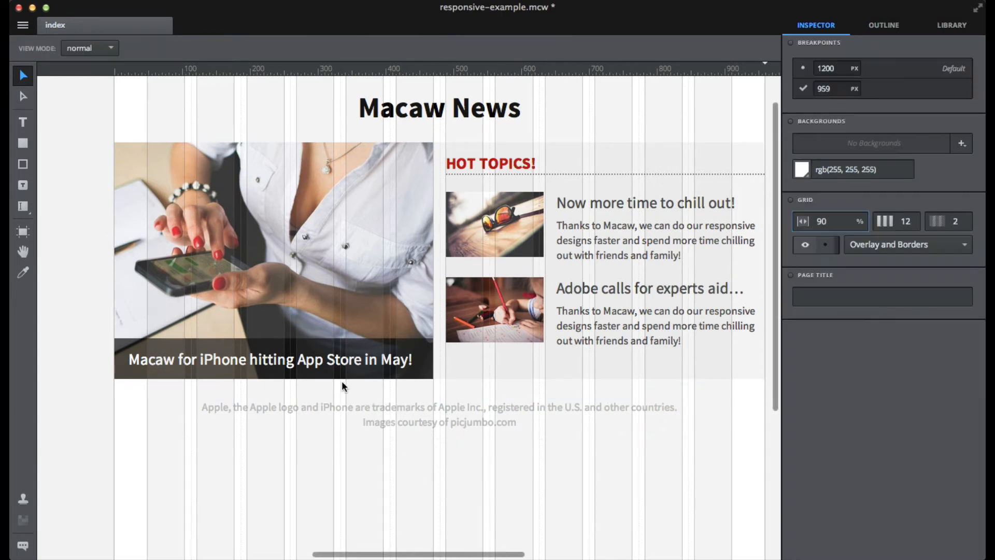
Step: Change the width unit of the container around the photo and news list to percent and set its width to 90%
click(345, 305)
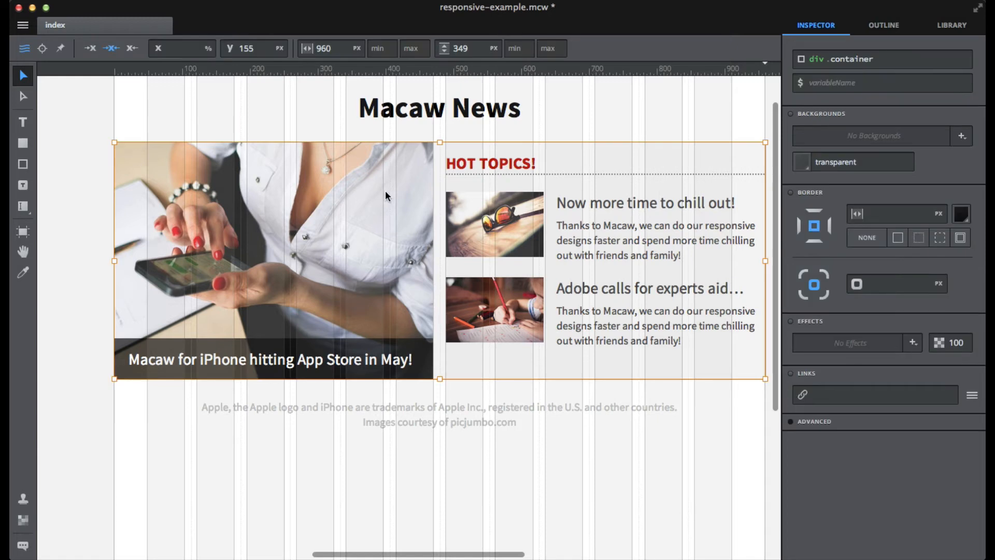
click(357, 49)
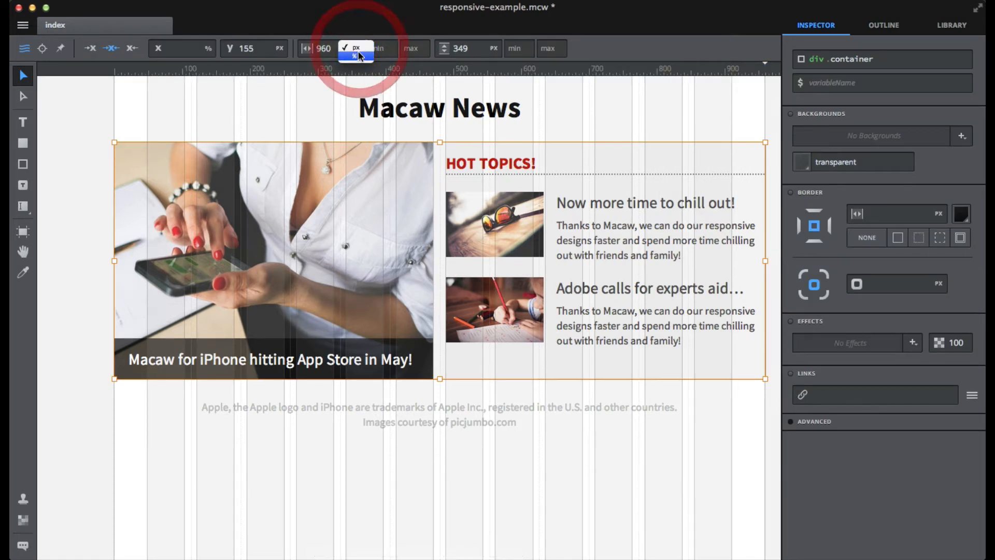
click(359, 56)
click(336, 49)
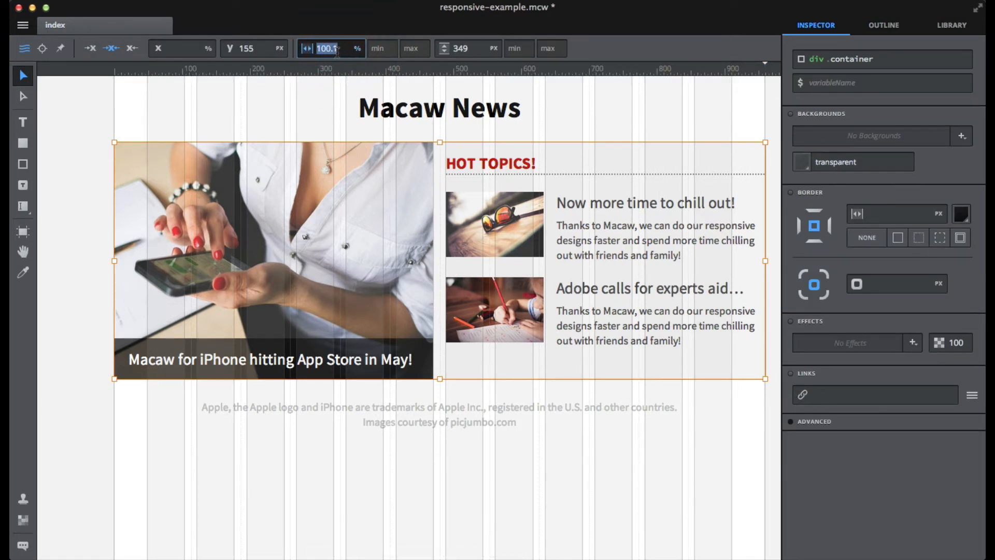
text(90)
key(Return)
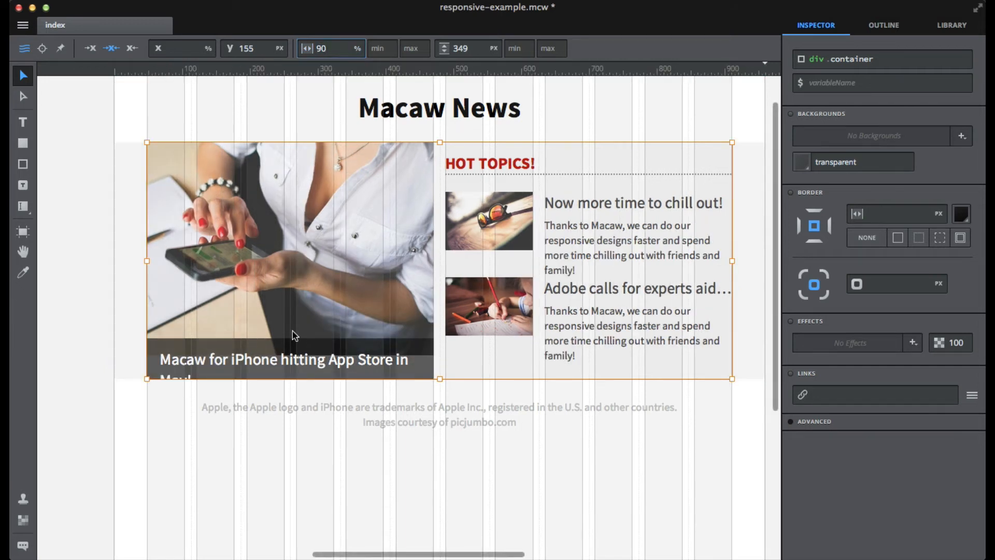
click(238, 476)
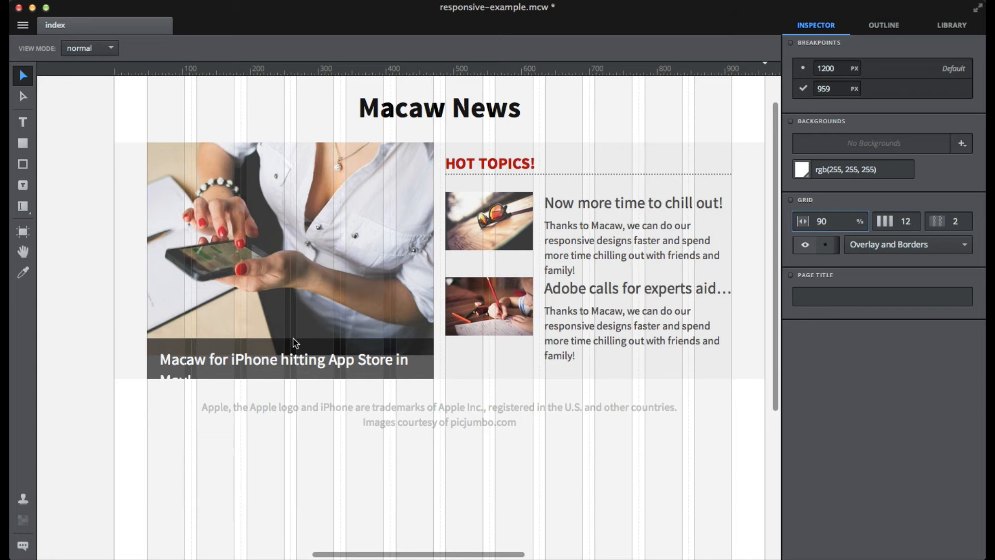
Step: Move the Hot Topics list inside the container to below the lead photo, at x 0 and about y 379 px
click(474, 219)
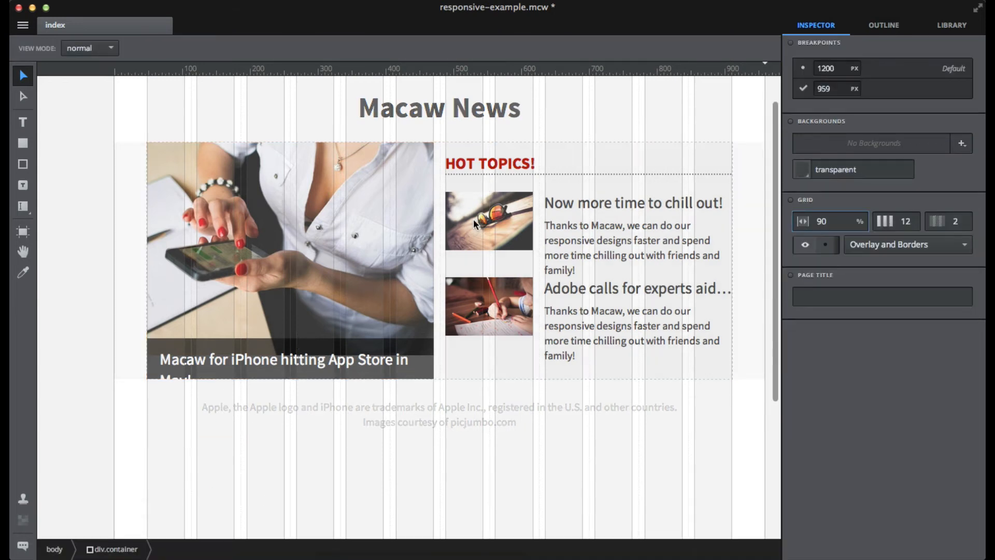
scroll(474, 219, down, 3)
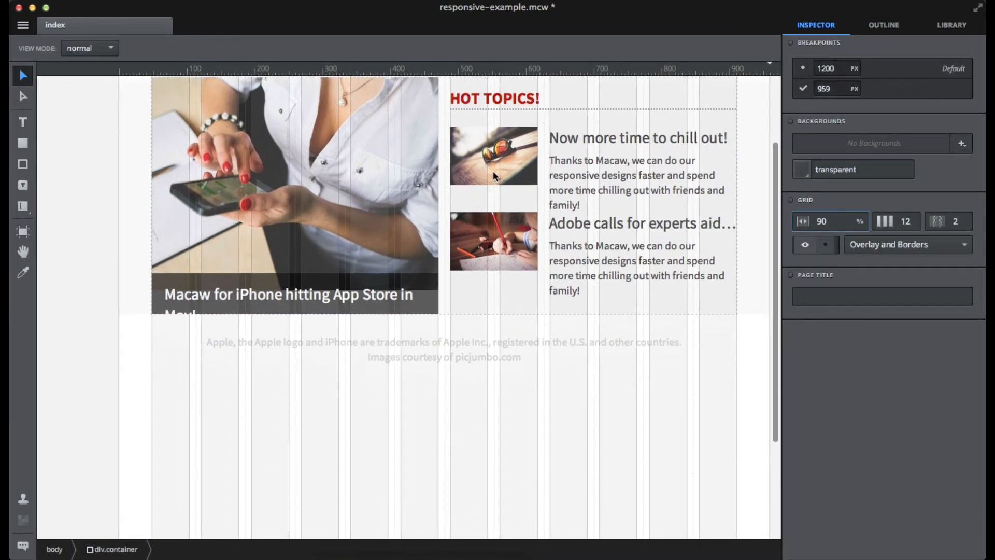
click(493, 170)
drag(499, 156, 207, 396)
Step: Widen the lead photo block to span the full container, about 99.99% wide
click(394, 219)
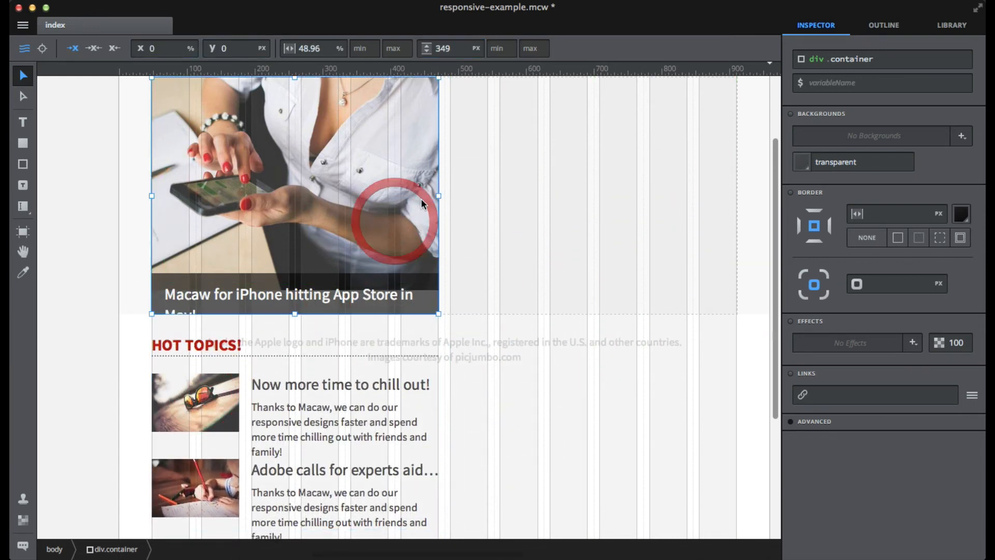
drag(439, 196, 736, 188)
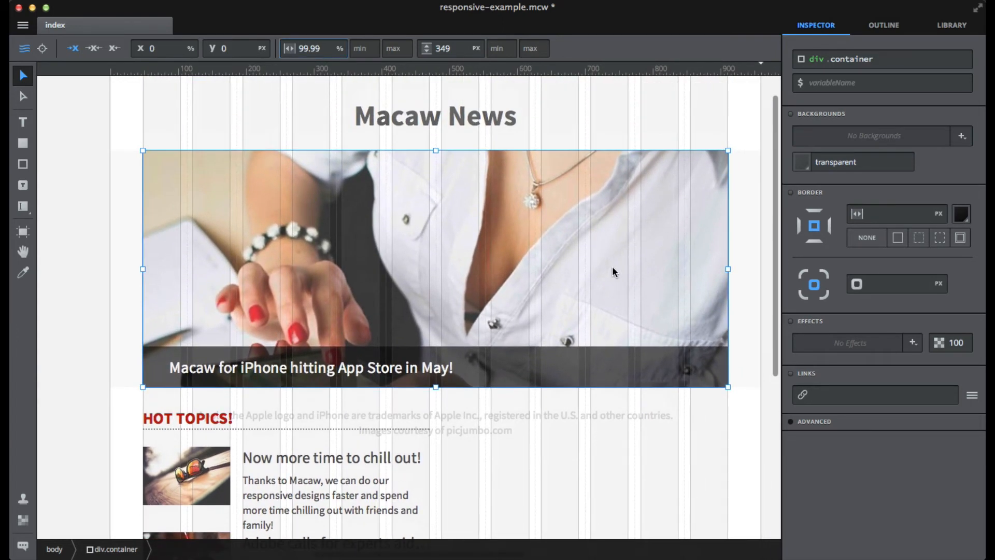
click(498, 465)
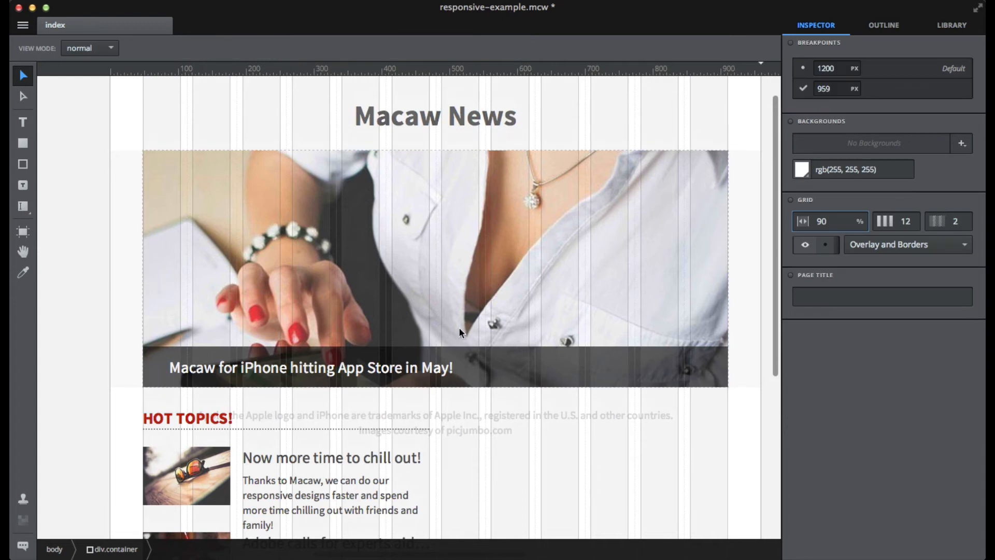
Step: Reposition the lead image up and to the right within its frame so the hands and phone show
click(460, 365)
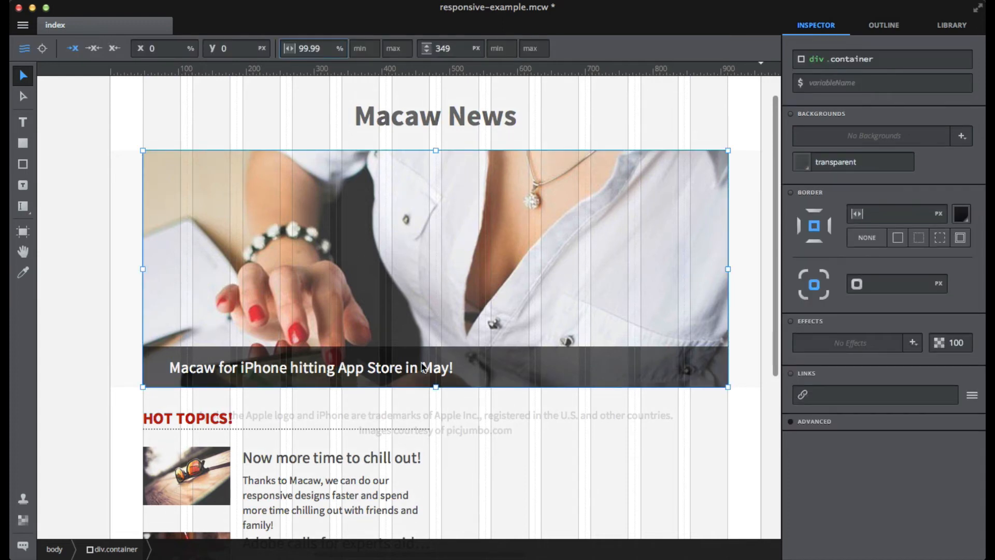
double_click(446, 307)
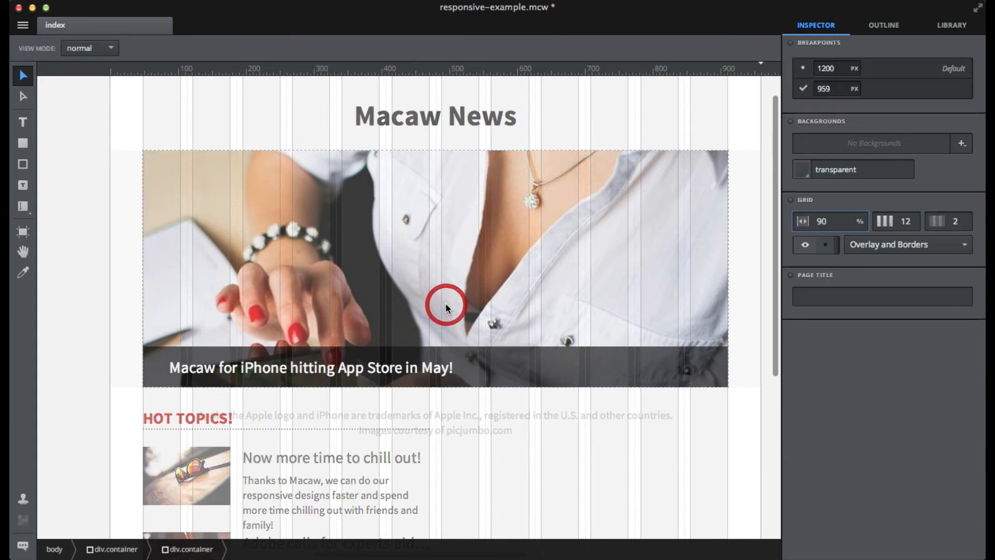
double_click(392, 280)
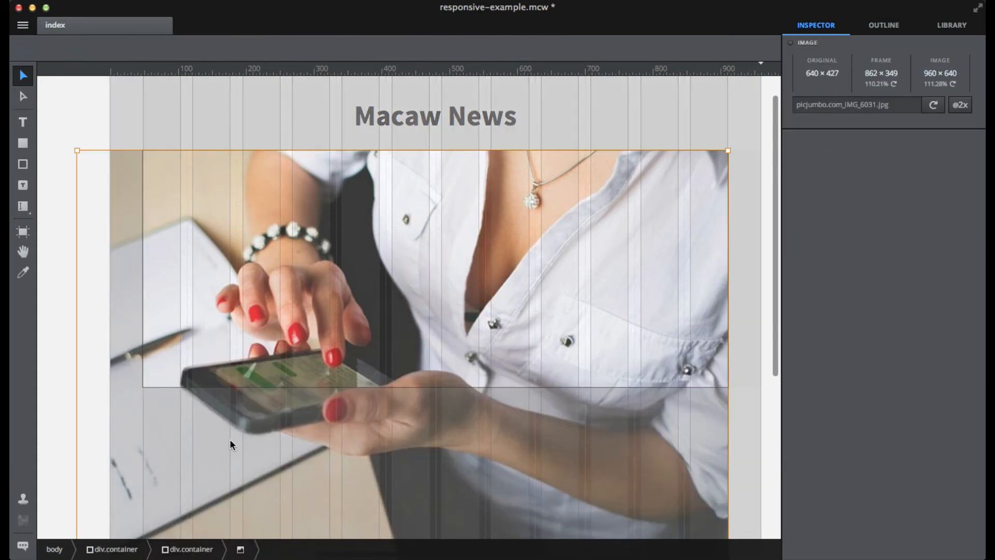
drag(230, 440, 260, 377)
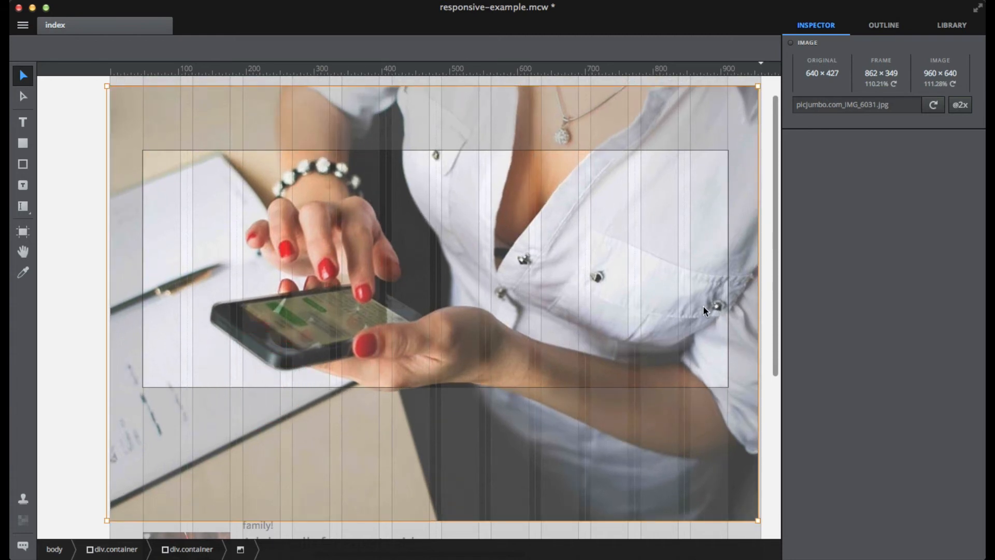
click(77, 297)
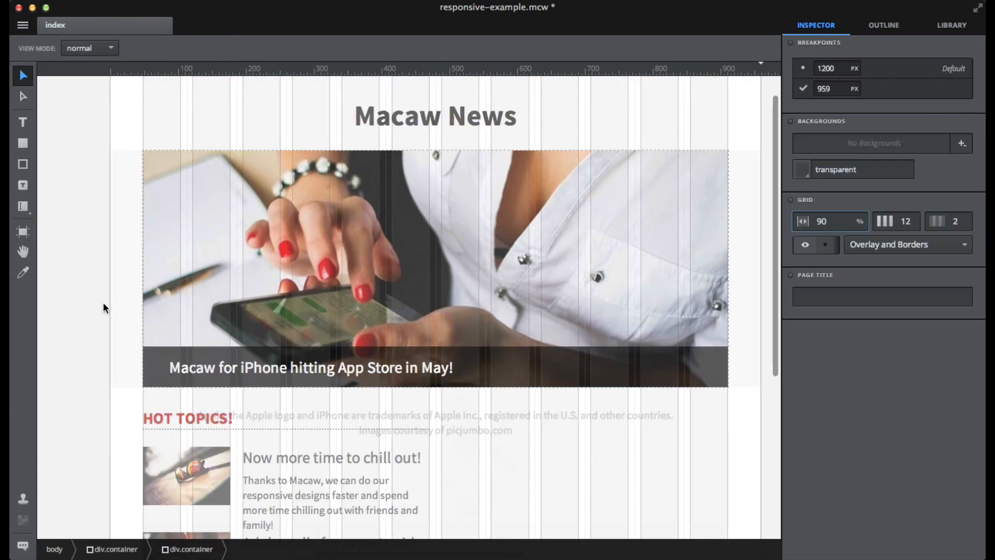
Step: Widen the Hot Topics list below the lead photo to span the full container, about 99.99% wide
scroll(341, 438, down, 2)
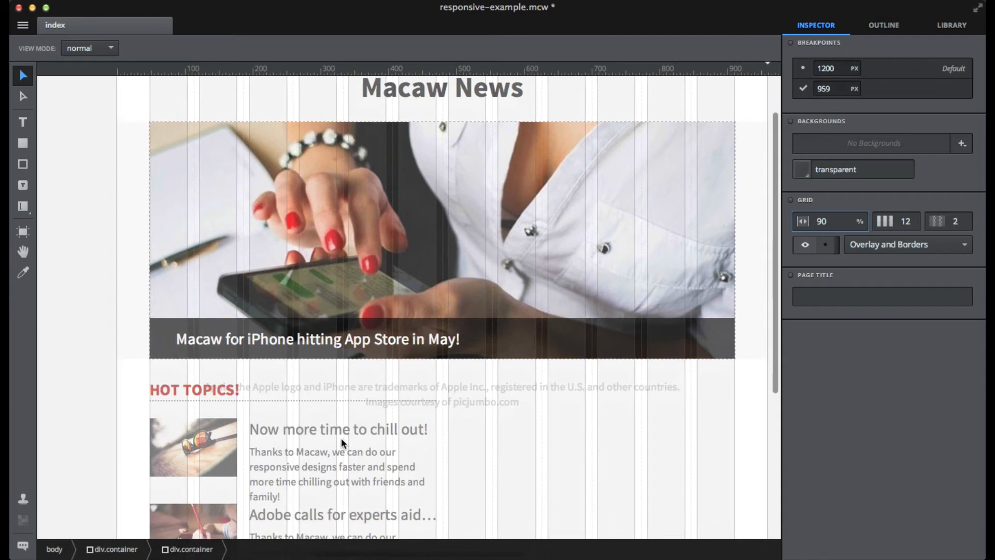
double_click(398, 435)
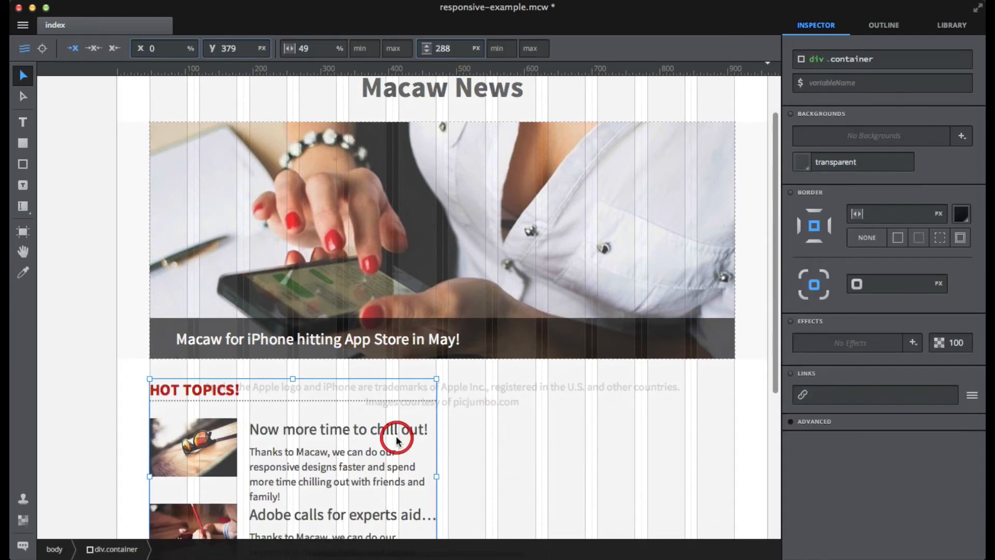
scroll(396, 437, down, 8)
click(496, 378)
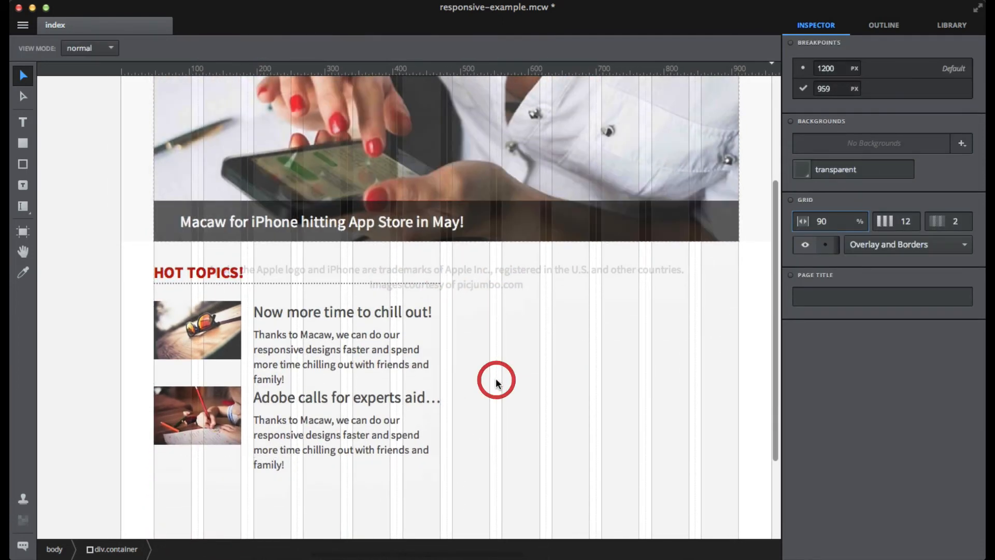
click(404, 355)
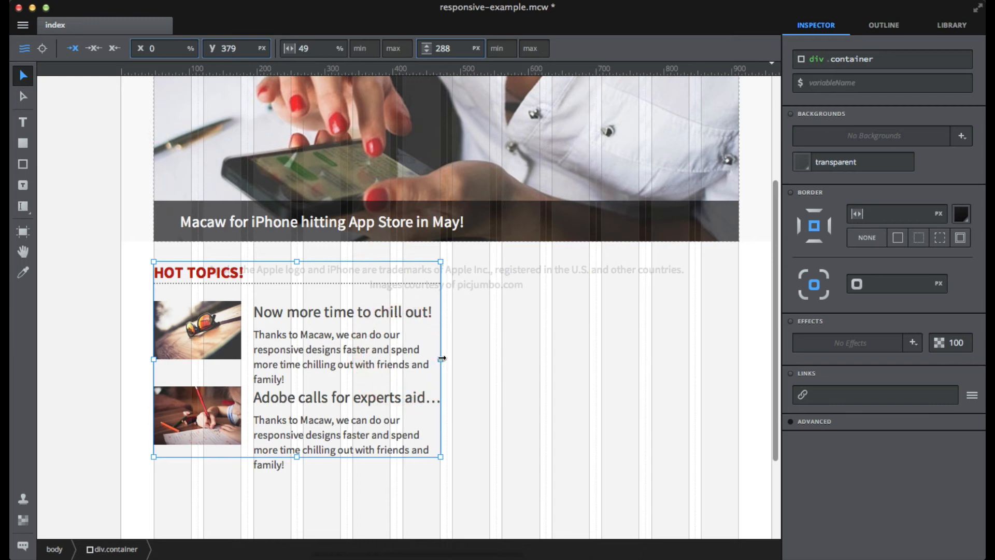
drag(441, 358, 739, 333)
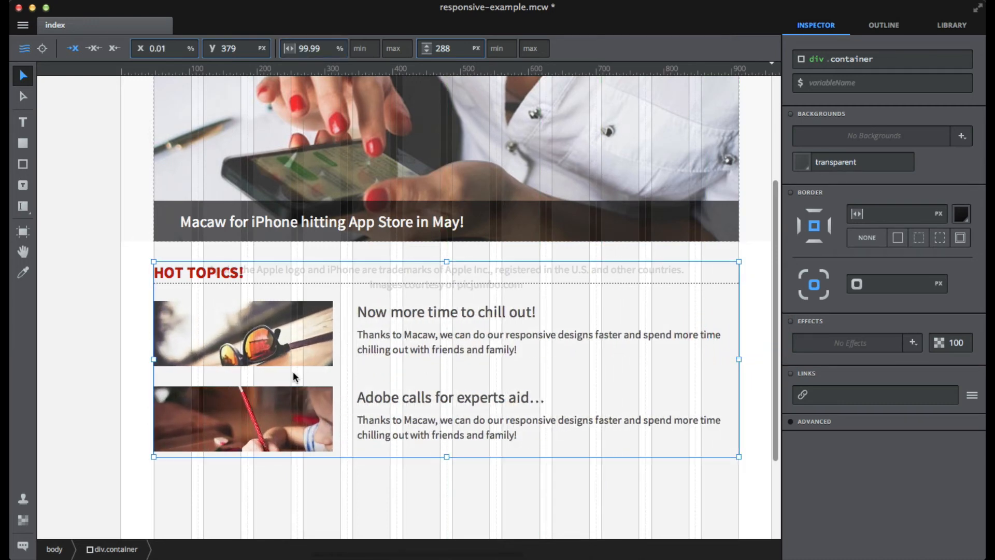
Step: Enlarge the sunglasses thumbnail of the first news item slightly so its edge sits closer to the text
double_click(242, 347)
click(241, 346)
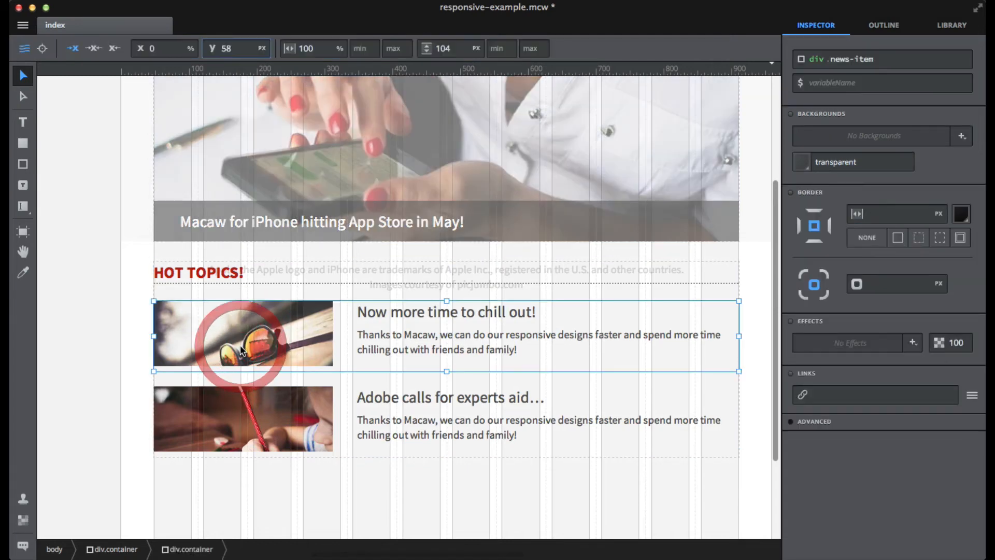
double_click(256, 338)
click(256, 338)
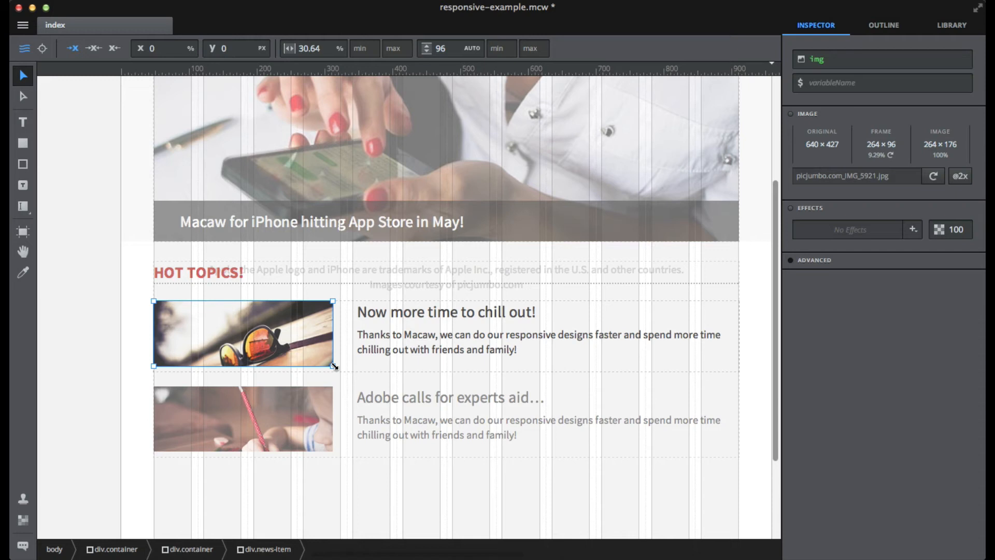
drag(335, 366, 341, 367)
click(316, 391)
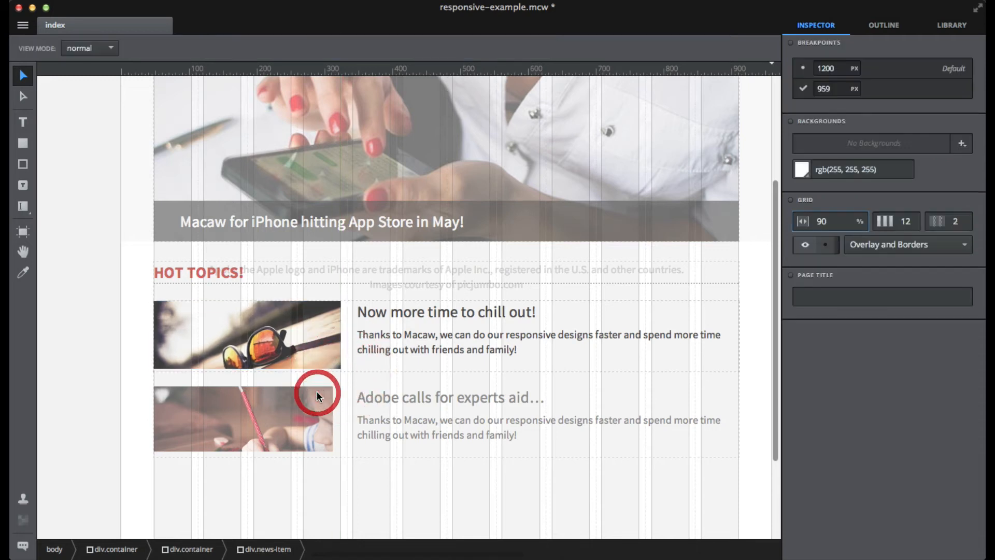
double_click(317, 391)
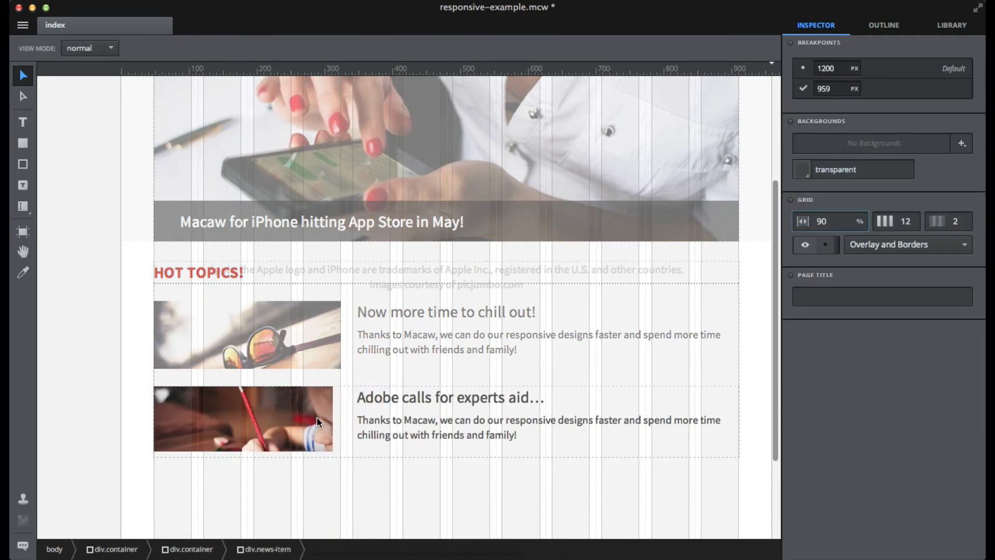
click(317, 417)
drag(332, 451, 331, 437)
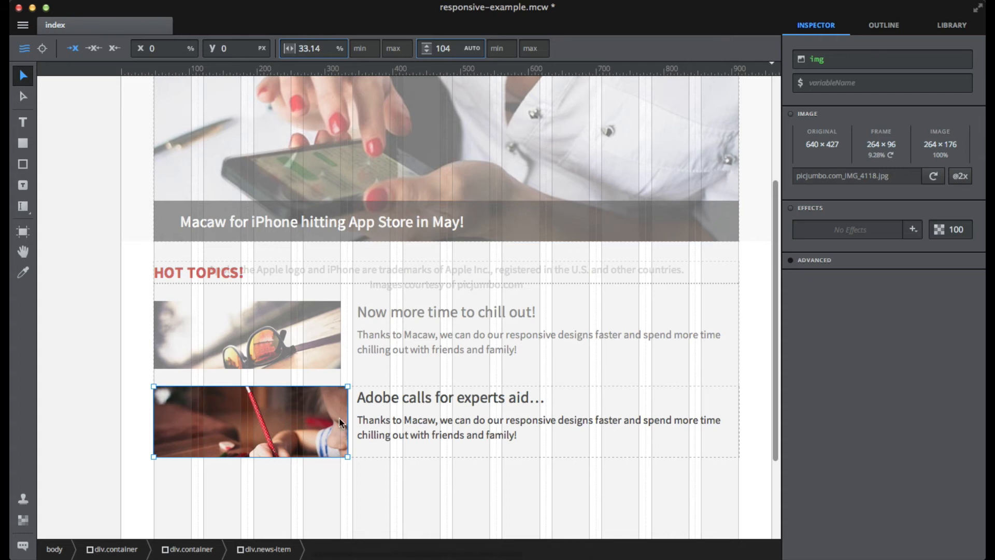
key(super+z)
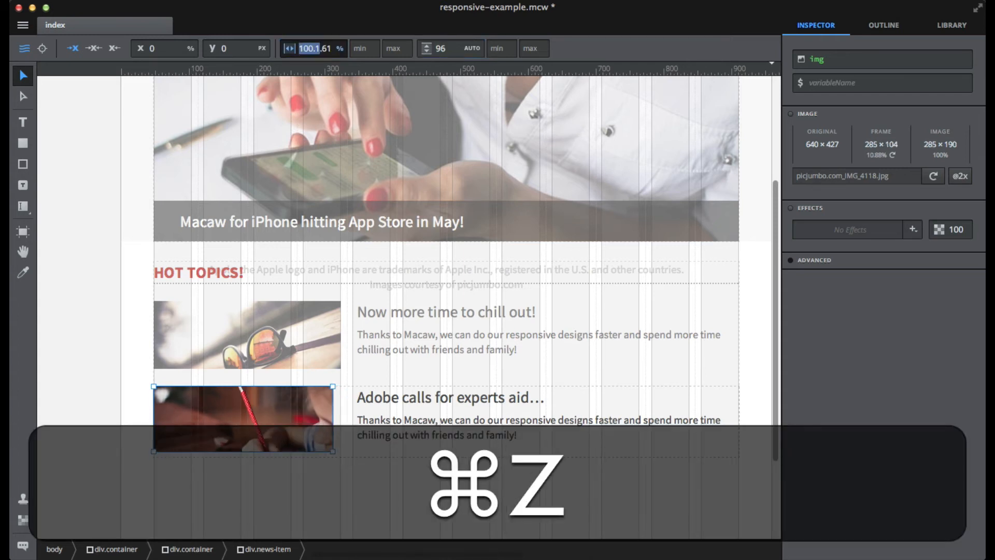
click(326, 343)
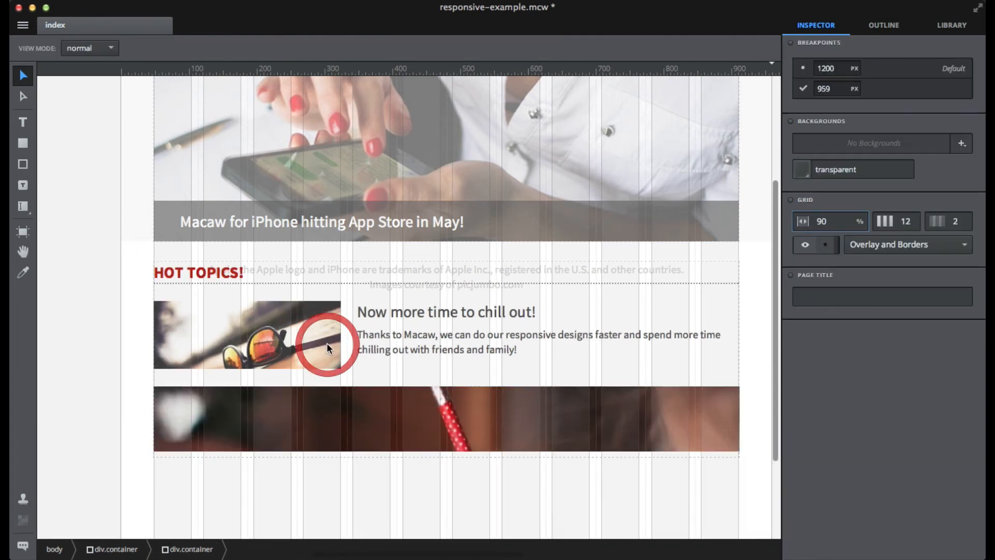
click(326, 412)
click(325, 411)
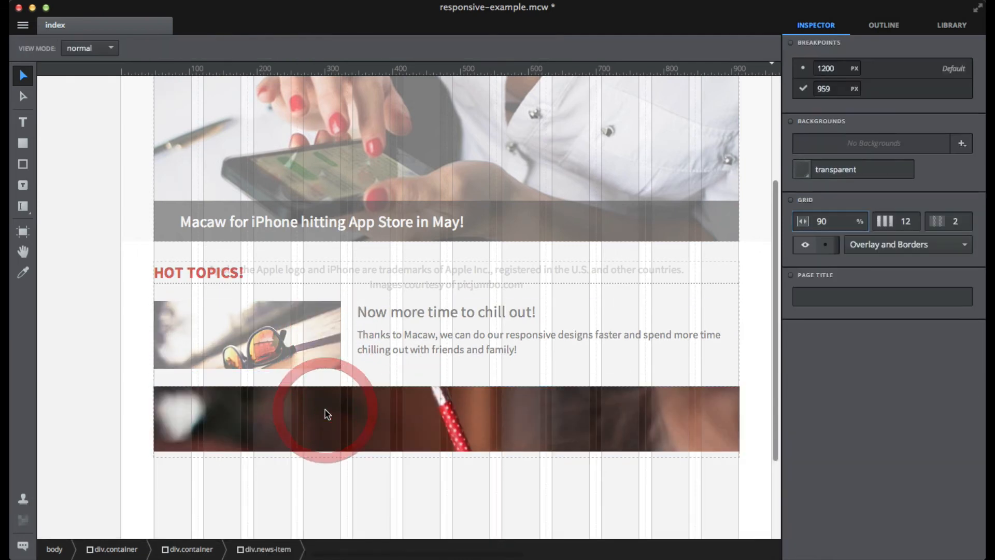
key(super)
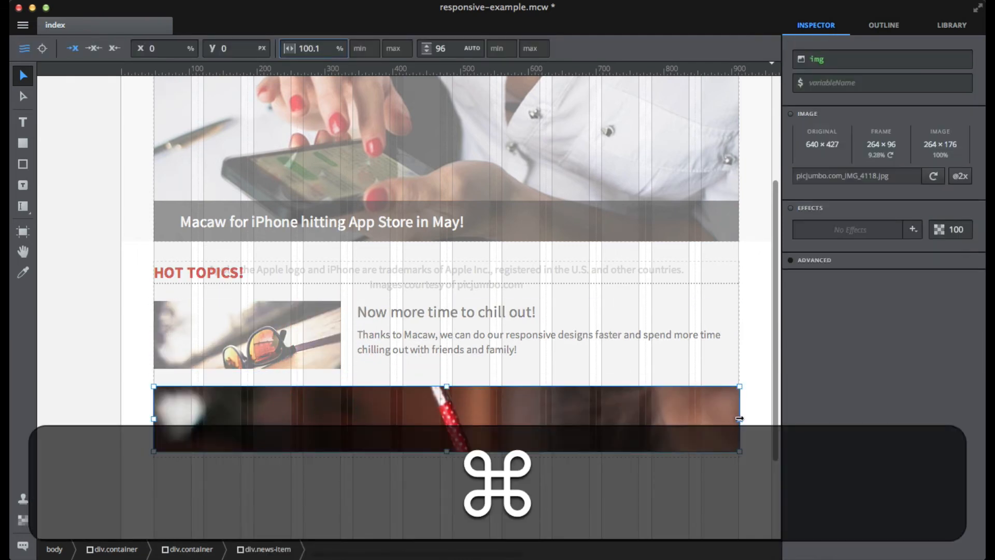
mouse_move(740, 419)
mouse_down()
mouse_move(611, 413)
mouse_move(736, 414)
mouse_up()
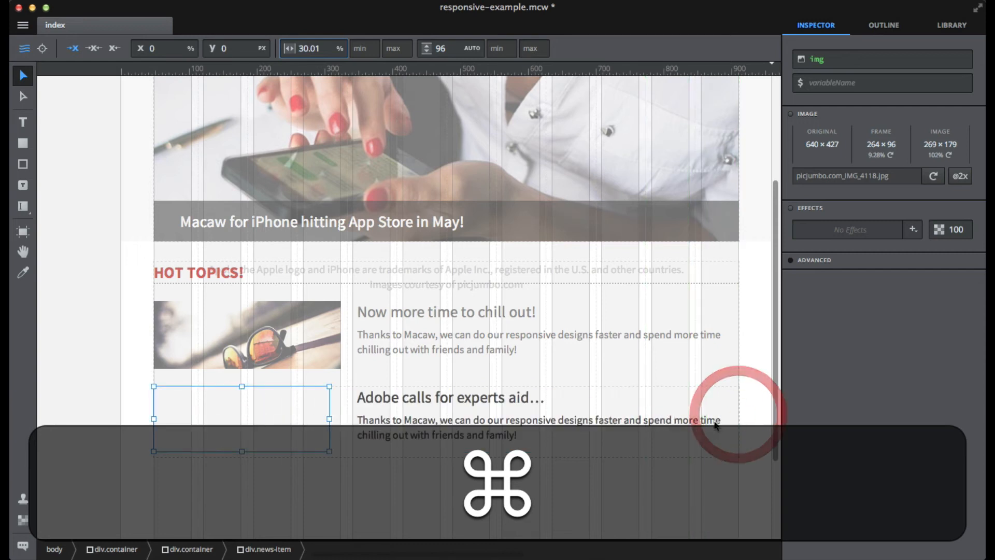
key(super+z)
click(334, 479)
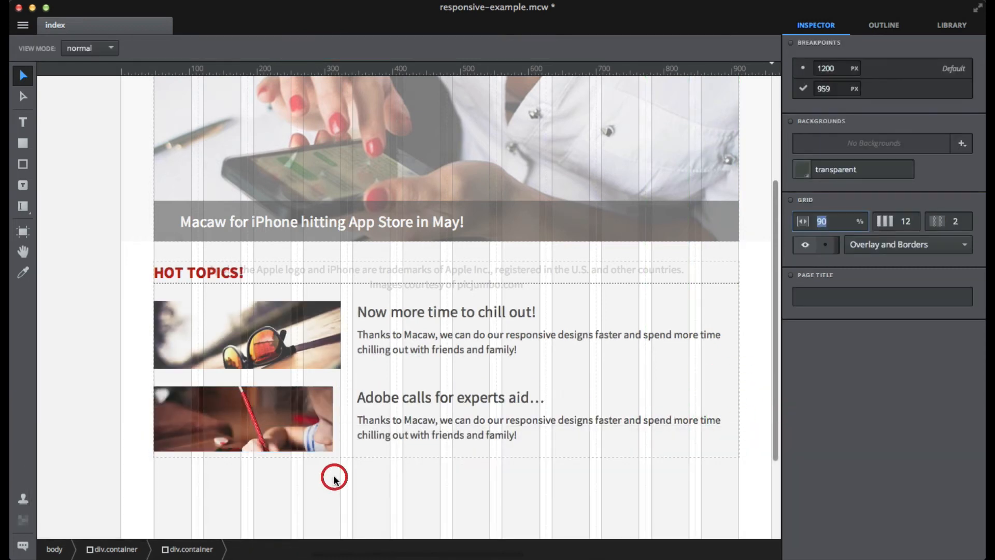
Step: Enlarge the second news item's thumbnail to about 32% wide and 100 px high, matching the first thumbnail's width
click(308, 418)
double_click(308, 418)
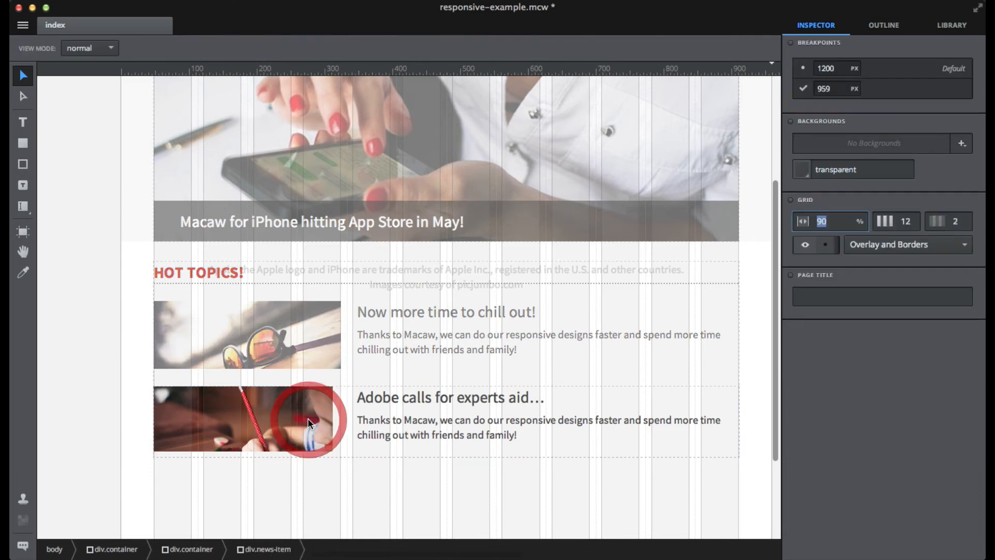
click(307, 419)
drag(333, 452, 340, 454)
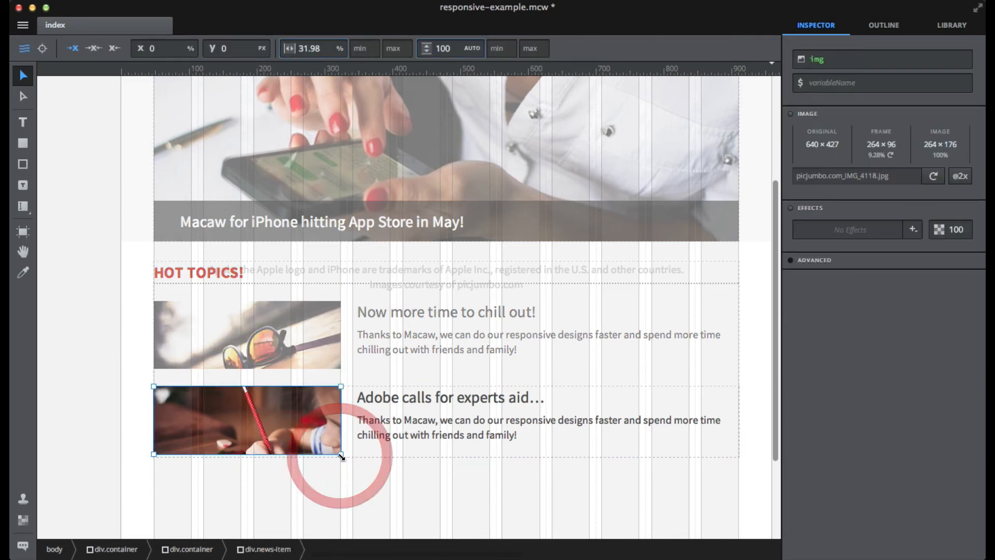
click(313, 475)
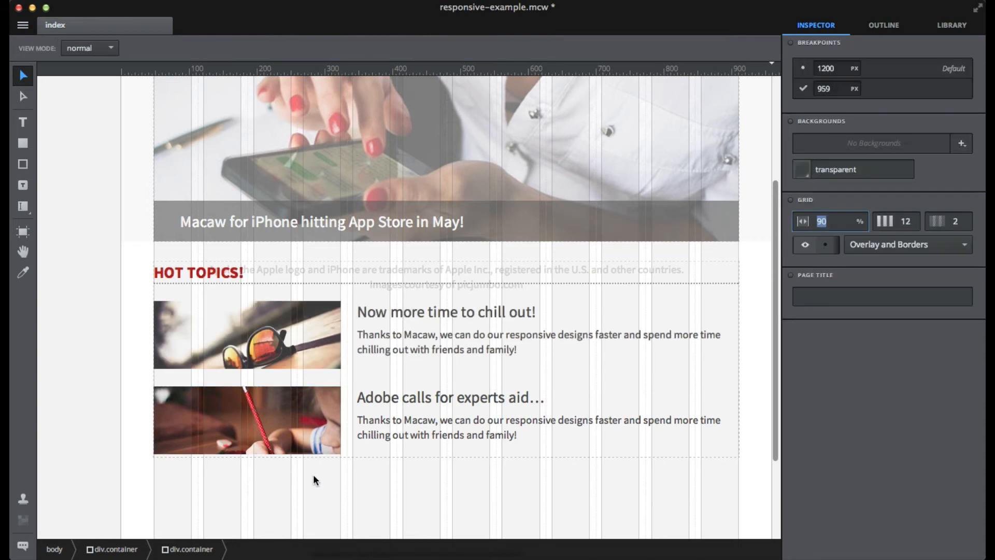
click(314, 479)
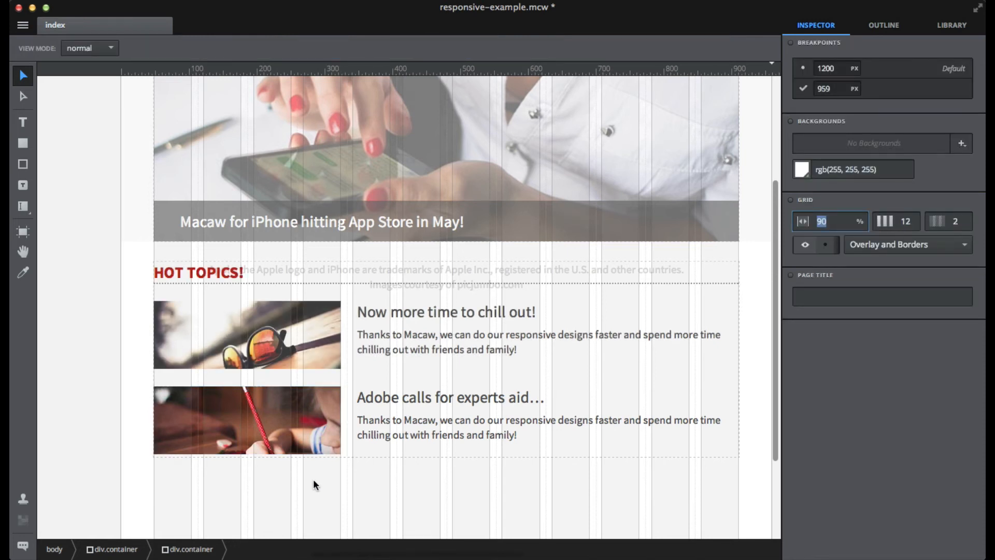
Step: Move the footer text below the Hot Topics list, to y 844 px, and save the document
click(401, 270)
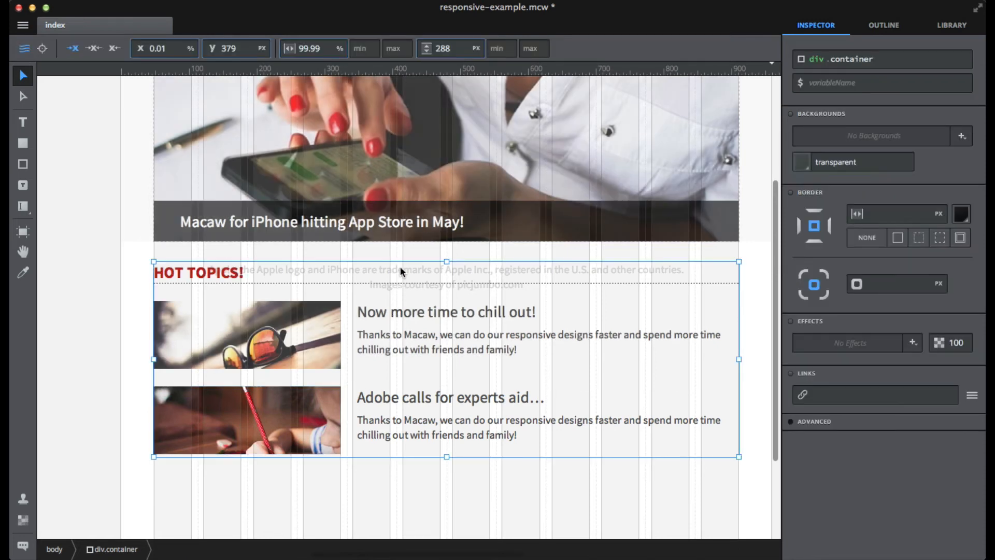
click(865, 30)
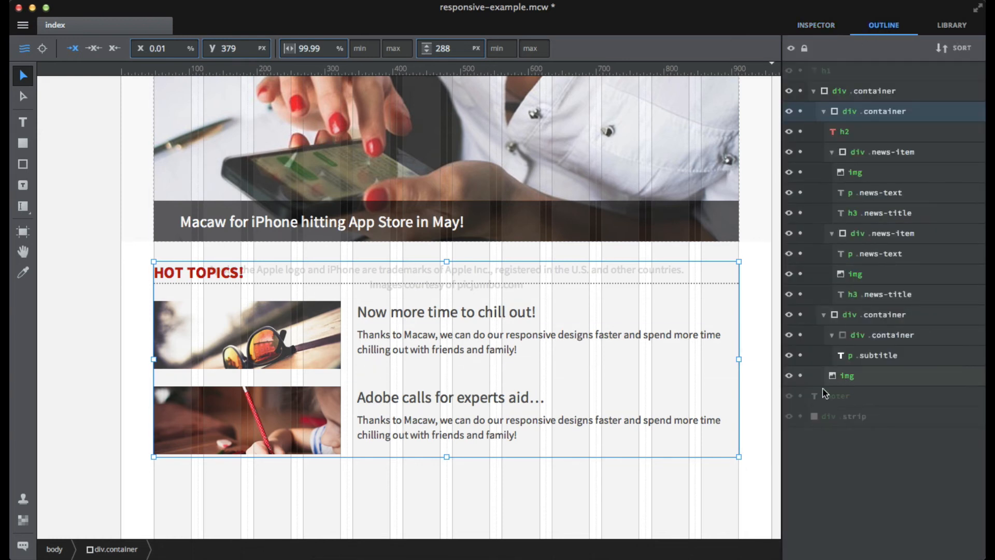
click(674, 495)
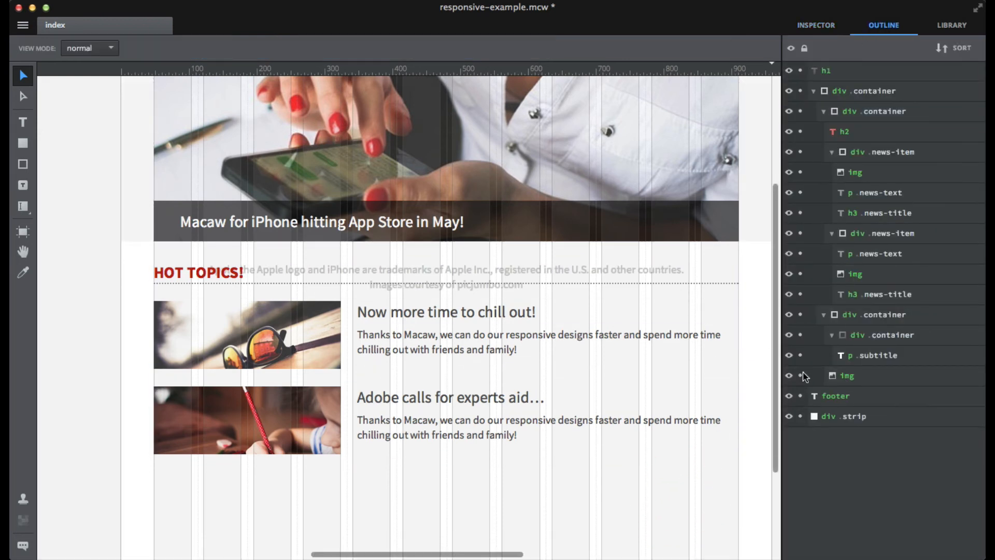
click(806, 396)
key(shift+Down)
key(shift+Down)
key(shift+Down)
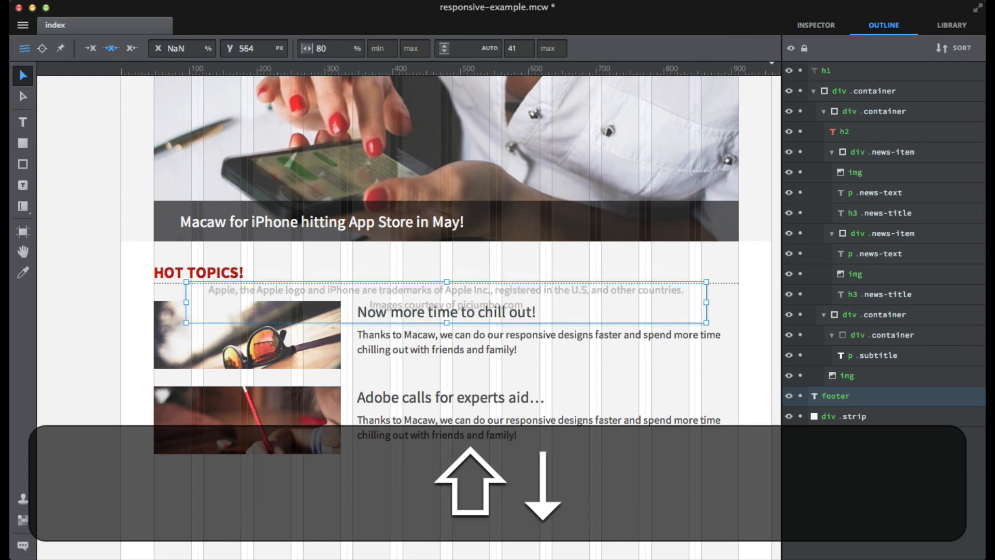
key(shift+Down)
key(shift+Down)
key(shift+Down)
key(shift+Down)
key(shift+Down)
key(shift+Down)
key(shift+Down)
key(shift+Down)
key(shift+Down)
key(shift+Down)
key(shift+Down)
key(shift+Down)
key(shift+Down)
key(shift+Down)
key(shift+Down)
key(shift+Down)
key(shift+Down)
key(shift+Down)
key(shift+Down)
key(shift+Down)
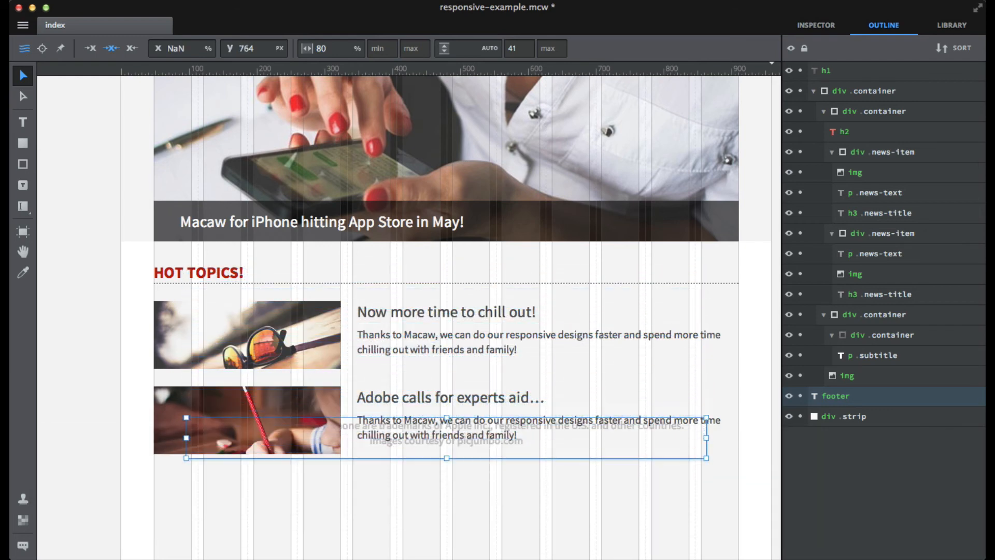
key(shift+Down)
key(shift+Down)
key(shift+Down)
key(shift+Down)
key(shift+Down)
key(shift+Down)
key(shift+Down)
key(shift+Down)
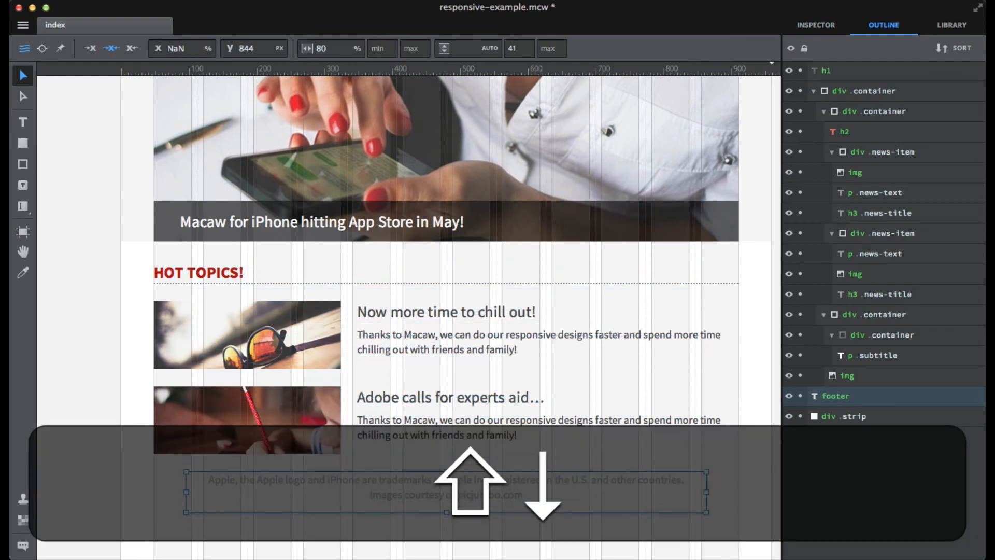
key(super+s)
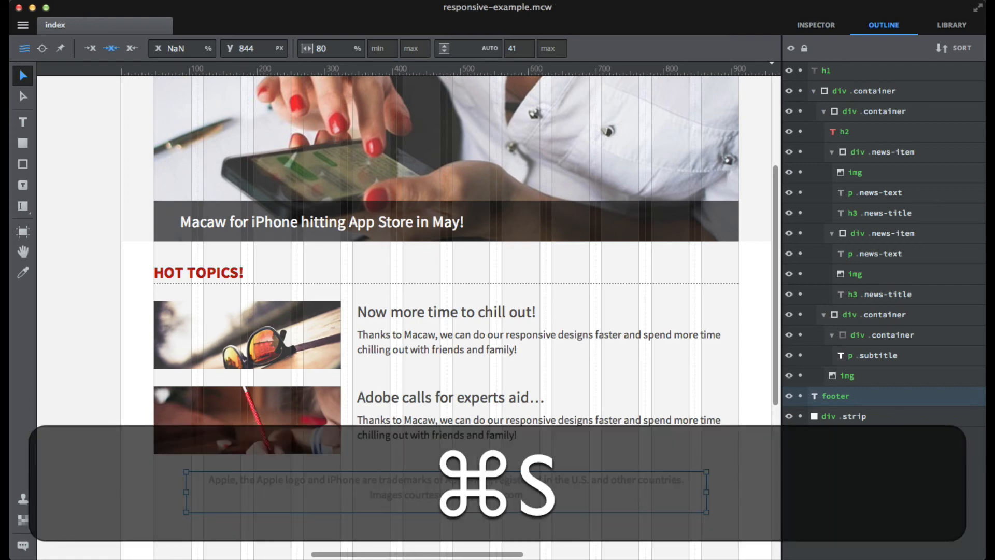
Step: Preview the page and narrow the preview window below the 959 px breakpoint to examine the stacked photo, news list and footer
key(super+p)
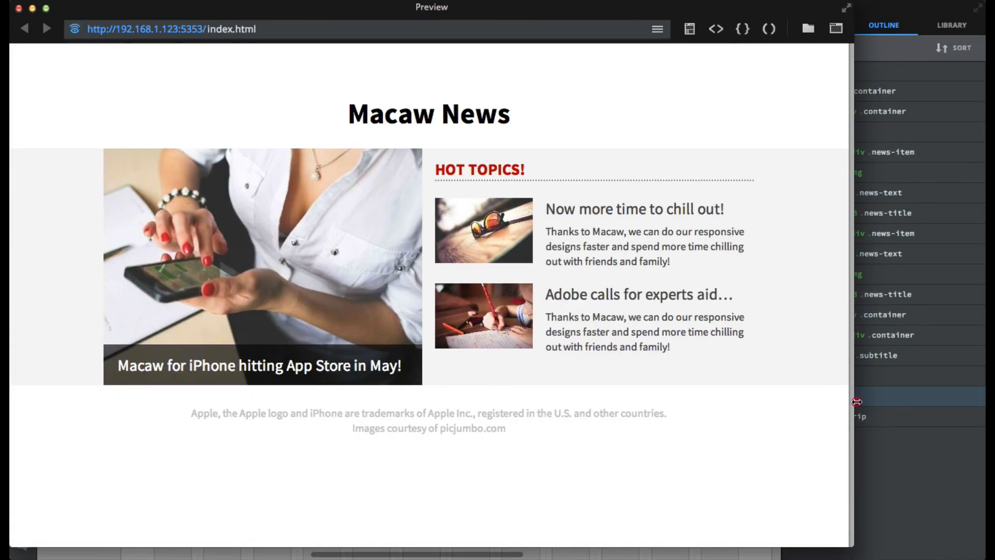
drag(857, 402, 643, 397)
scroll(587, 424, down, 3)
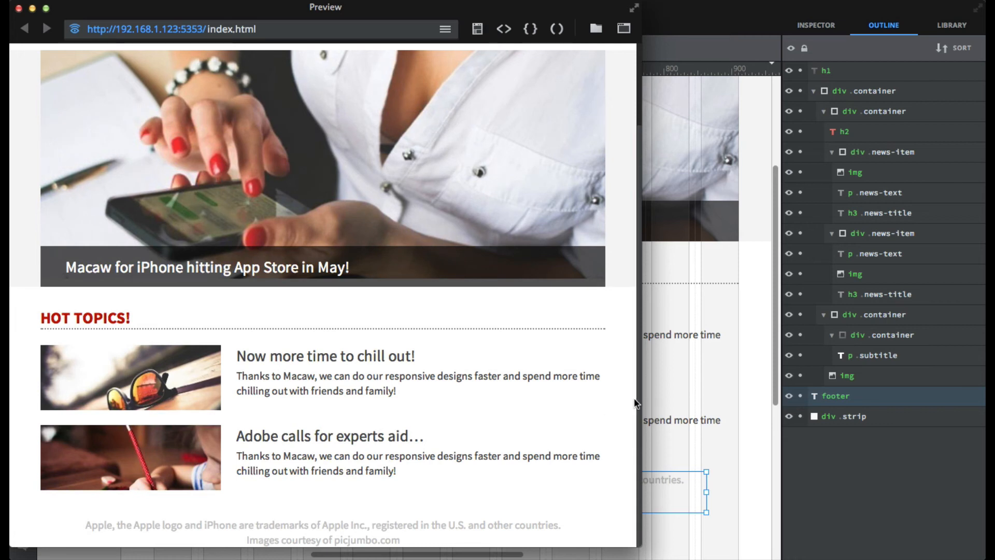
drag(641, 400, 645, 400)
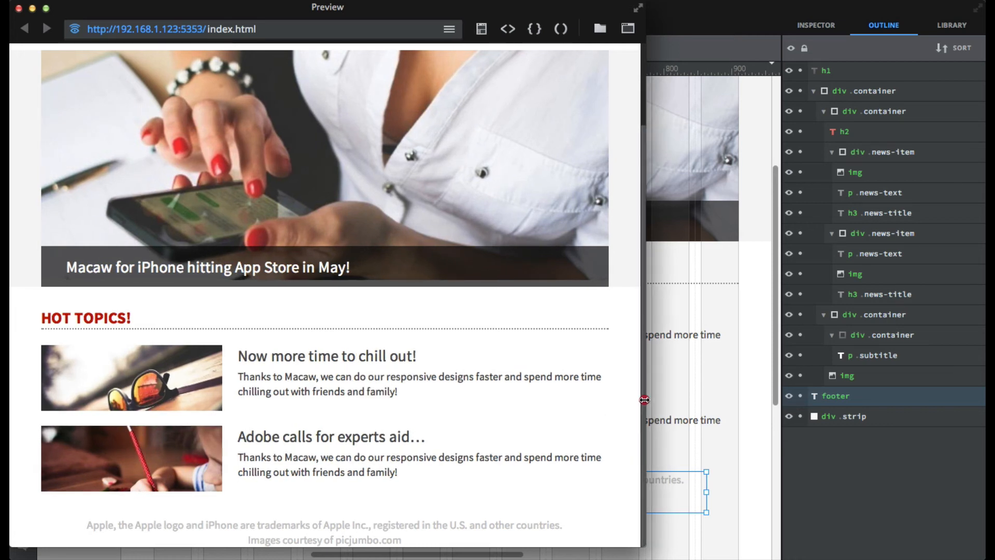
scroll(618, 404, up, 3)
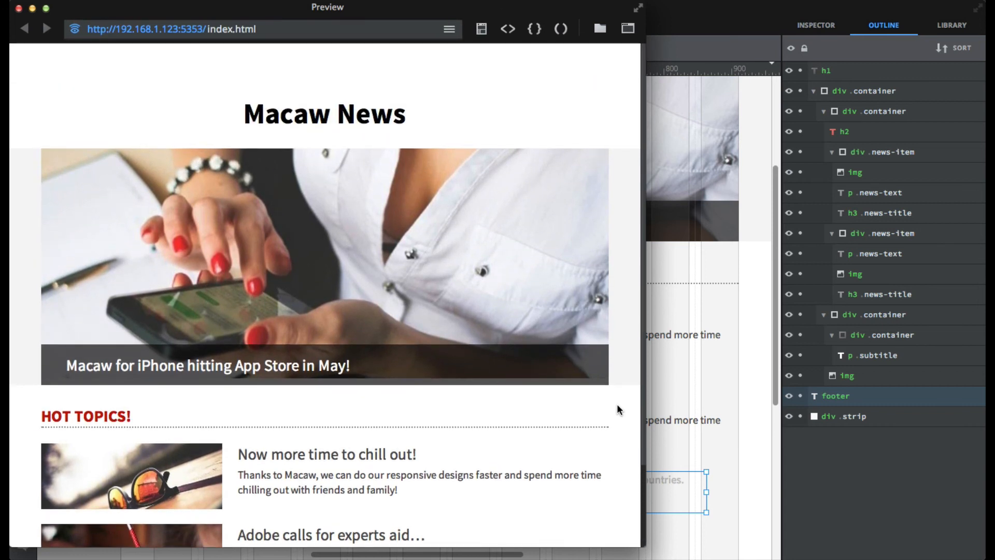
scroll(617, 405, down, 4)
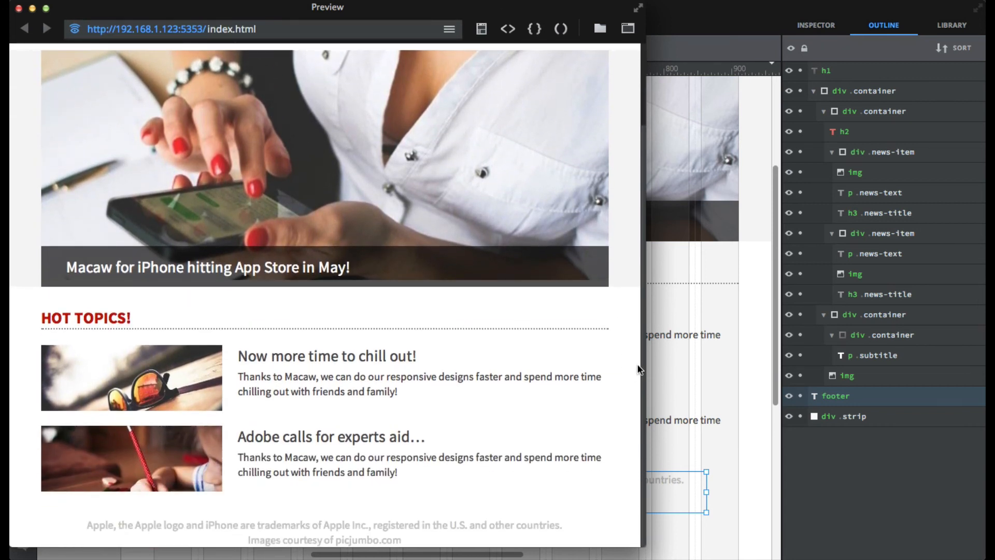
scroll(608, 354, up, 1)
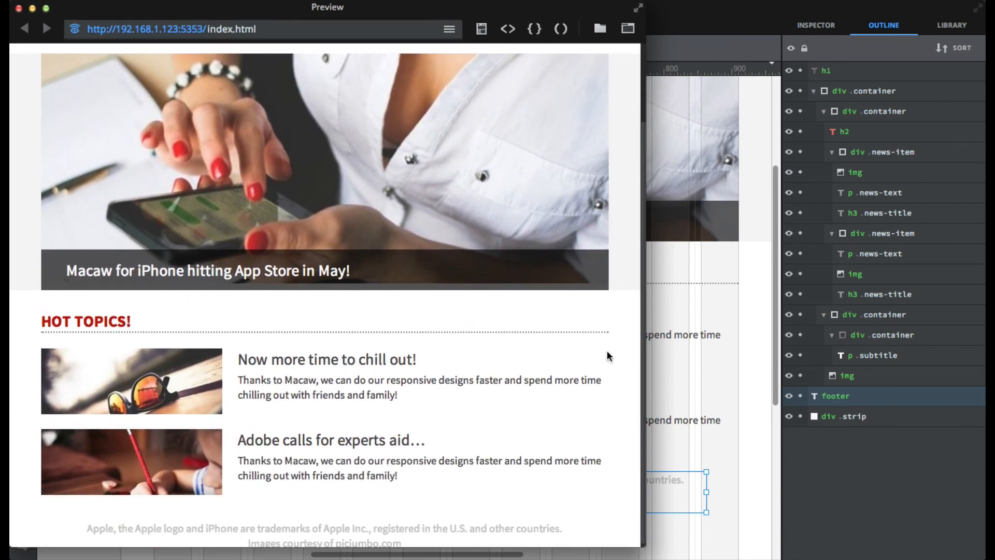
scroll(607, 351, up, 4)
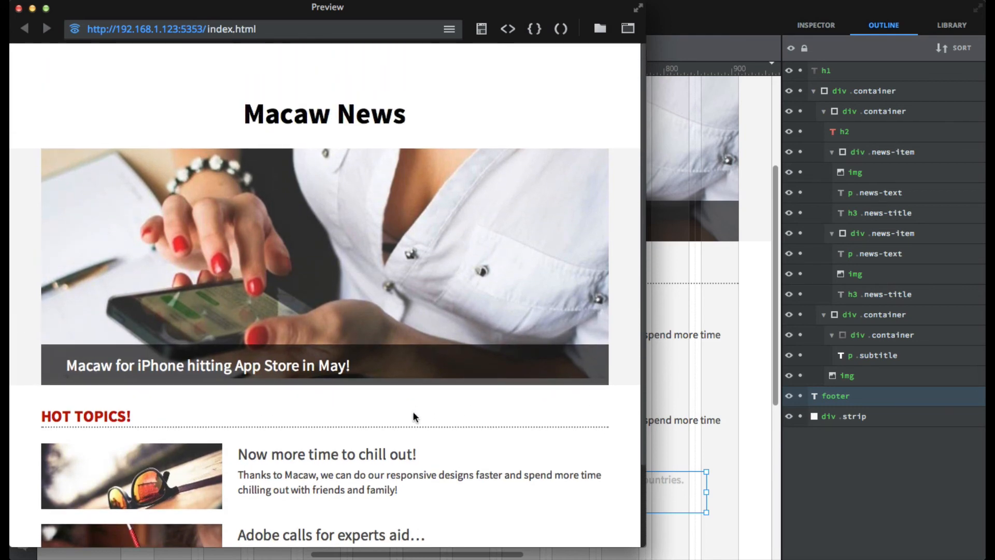
drag(644, 339, 578, 333)
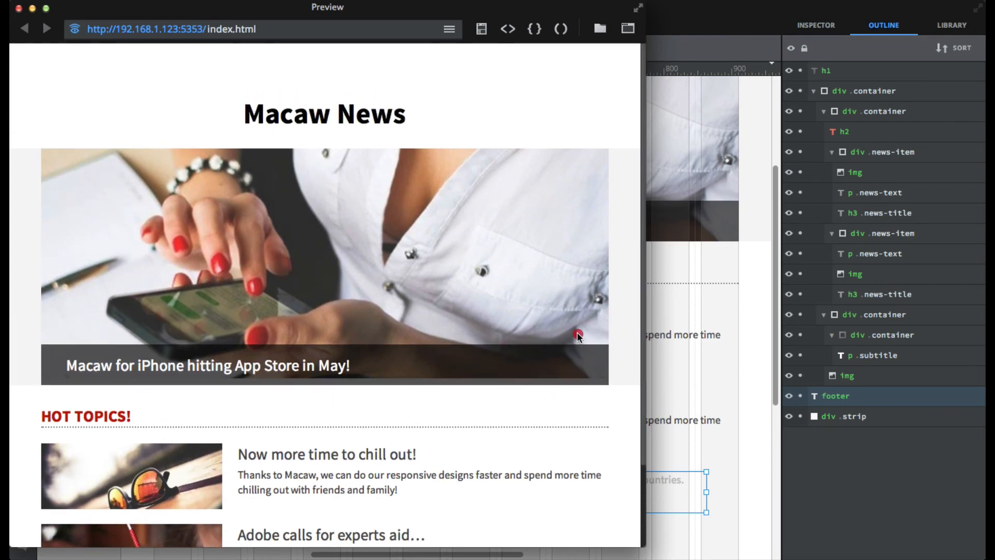
Step: Narrow the preview further to examine the news items and the space below the footer, and close the preview
drag(644, 321, 550, 323)
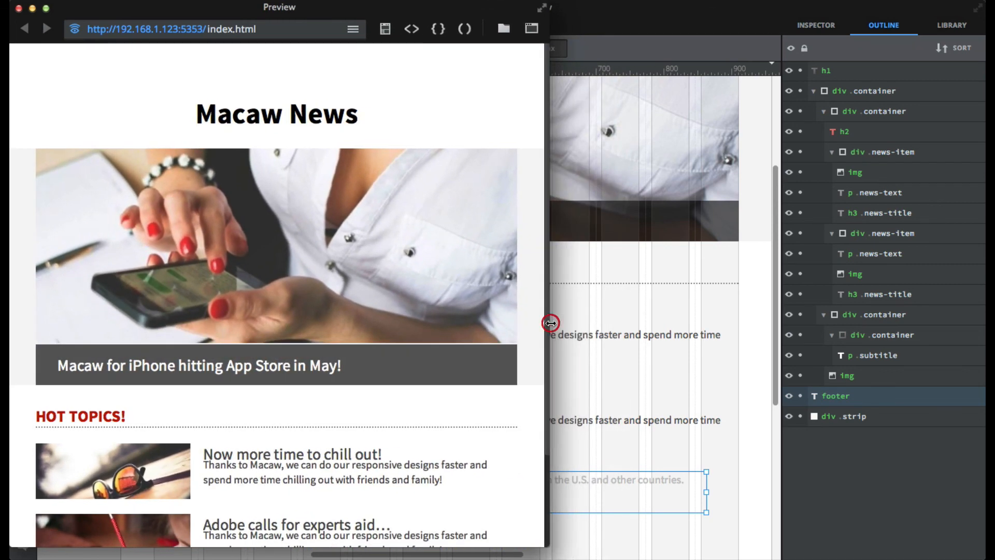
scroll(498, 457, down, 5)
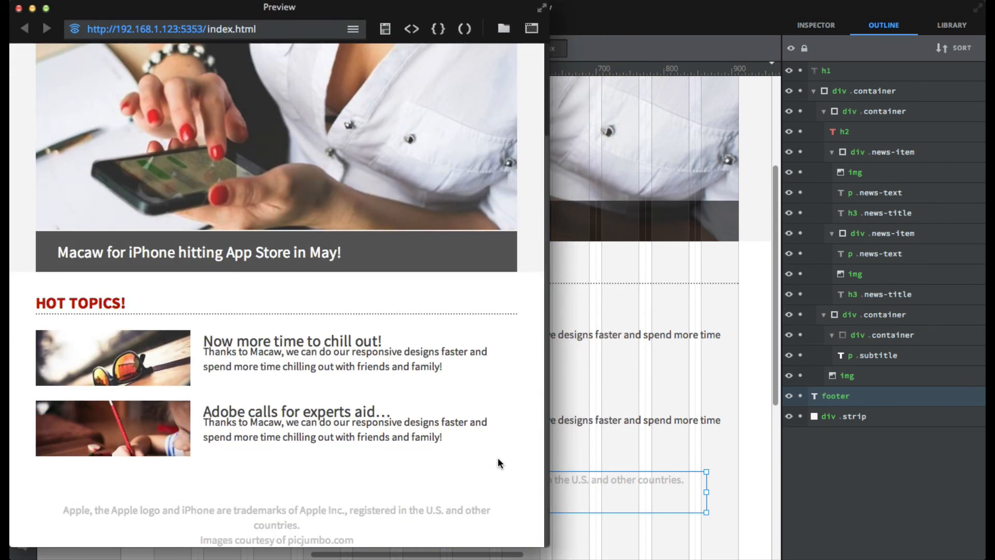
click(20, 8)
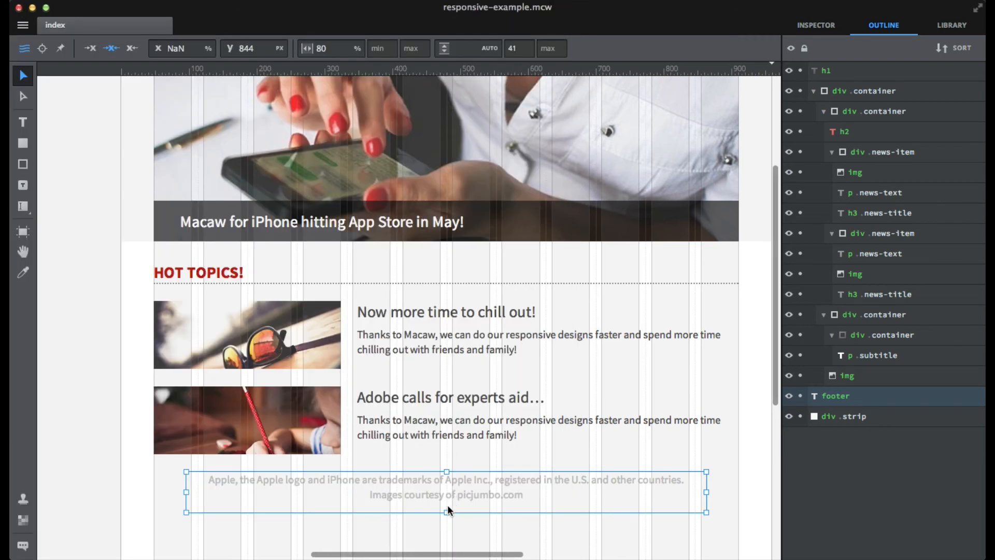
Step: Set the footer's bottom padding to 20 px at the 959 px breakpoint and save the document
click(818, 26)
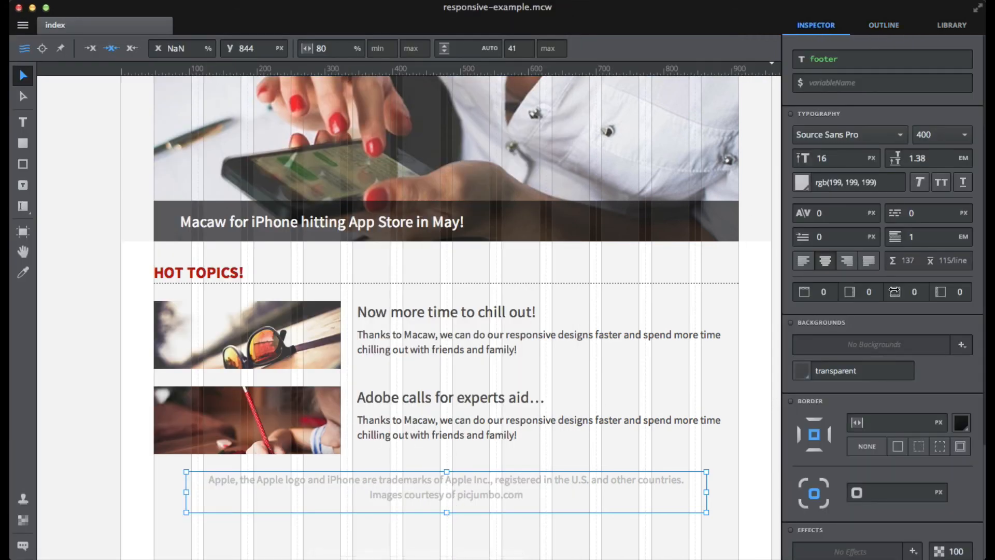
drag(895, 291, 928, 299)
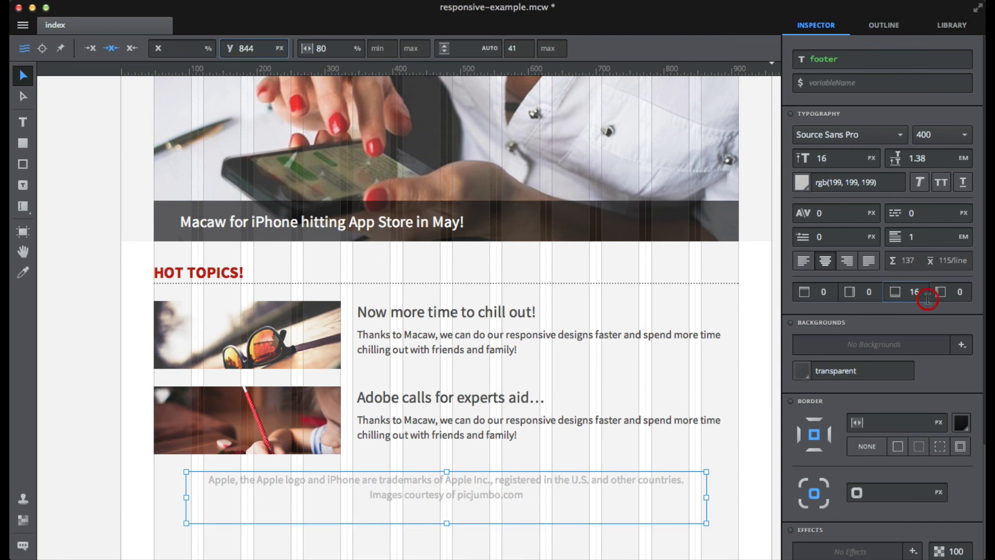
click(911, 293)
click(911, 293)
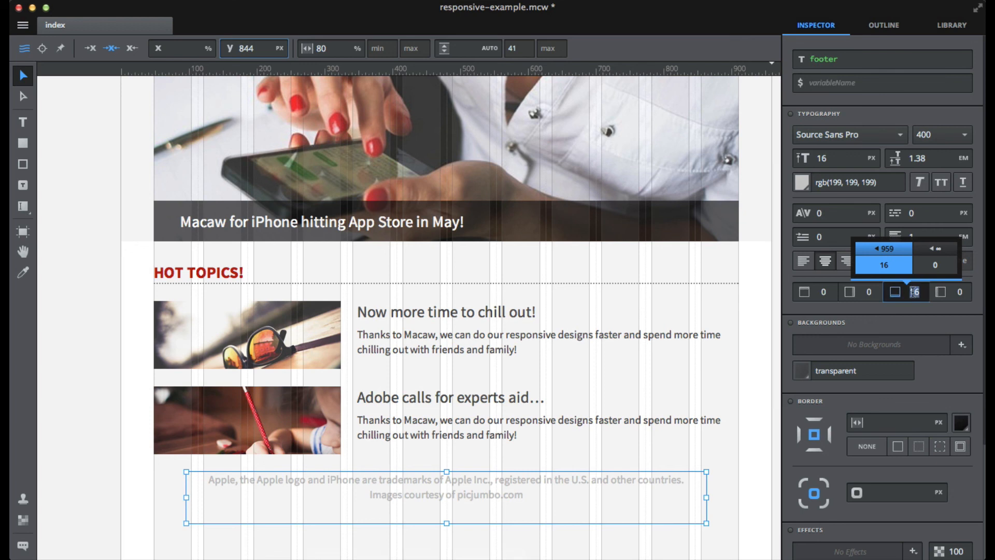
key(Return)
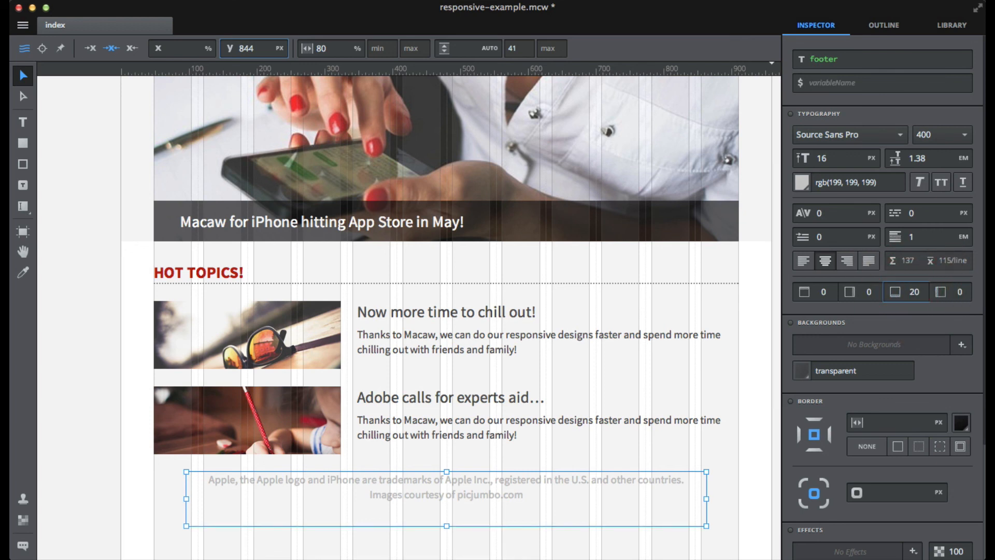
key(super+s)
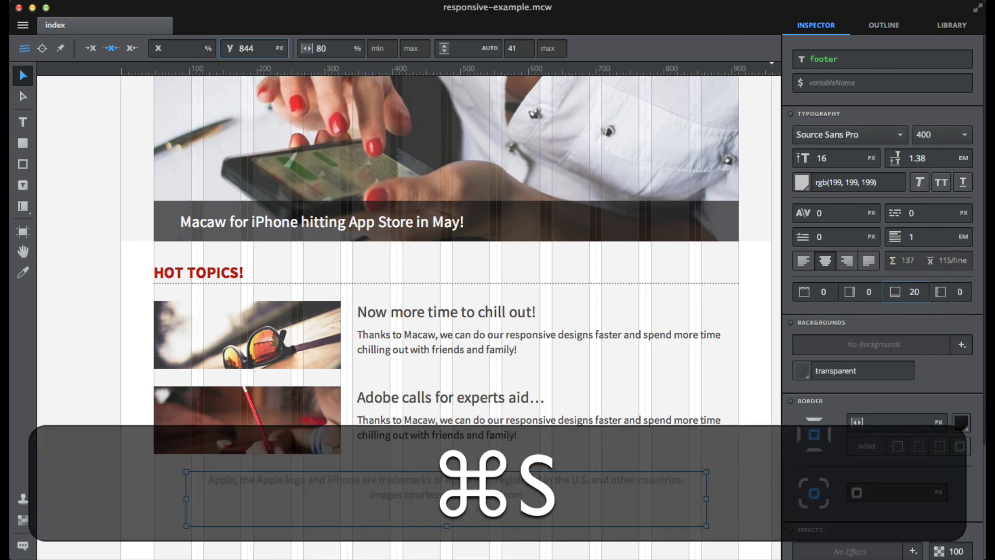
Step: Preview the page, examine the footer spacing at a narrower width and the side-by-side layout at a wide width, and close the preview
key(super+p)
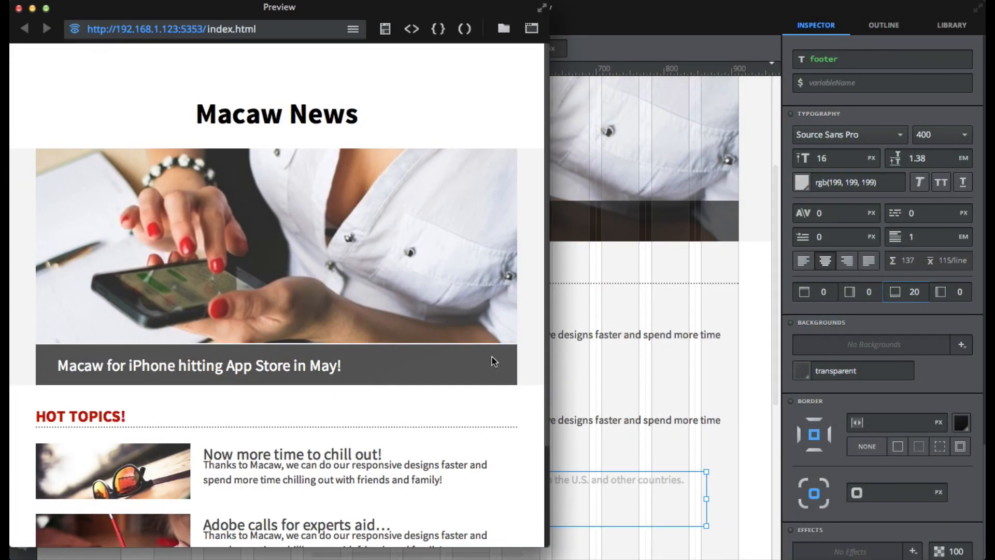
scroll(486, 383, down, 5)
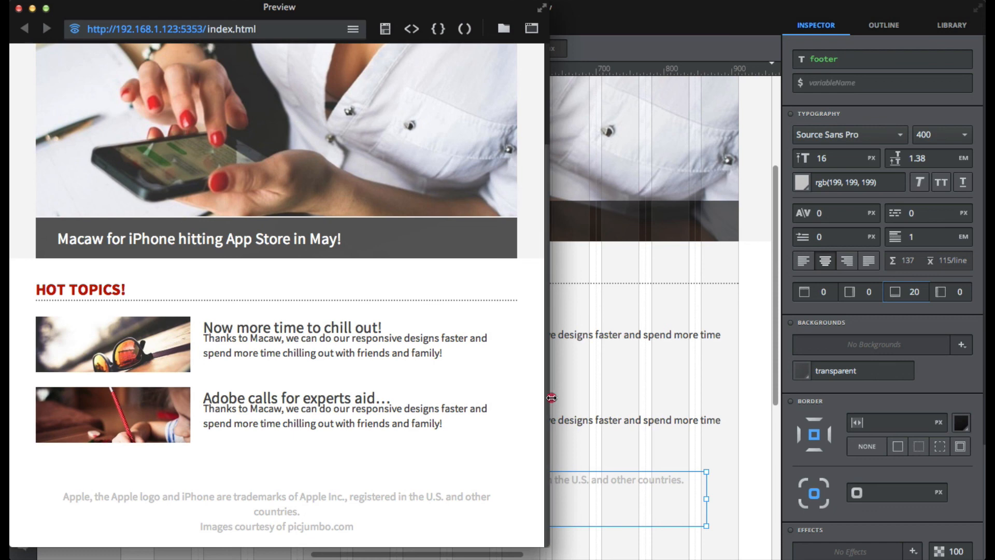
drag(551, 397, 526, 397)
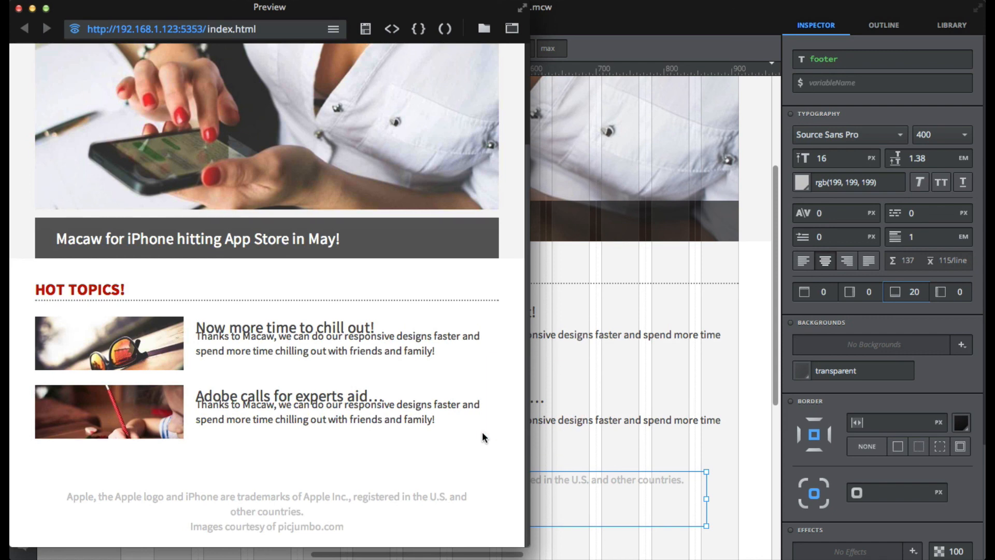
drag(525, 432, 859, 386)
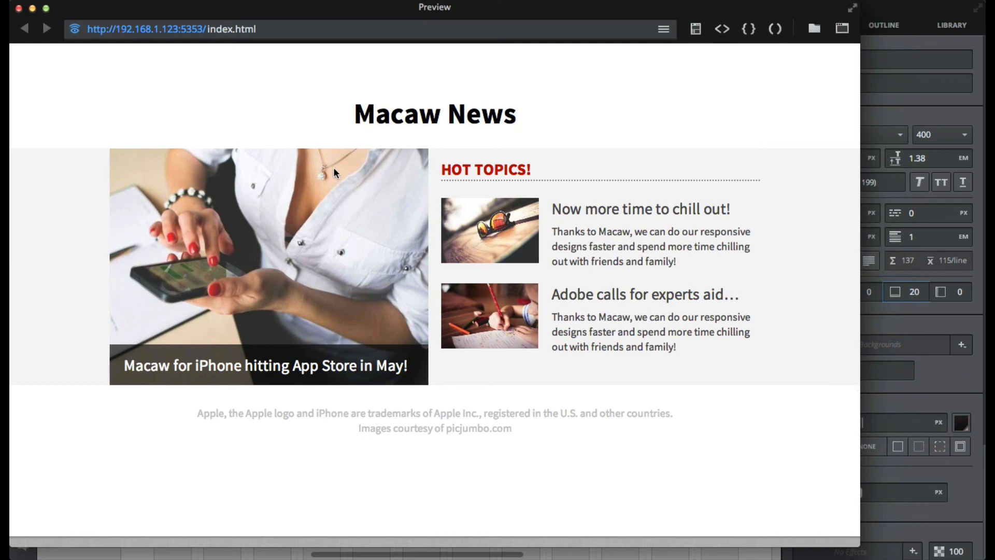
click(18, 8)
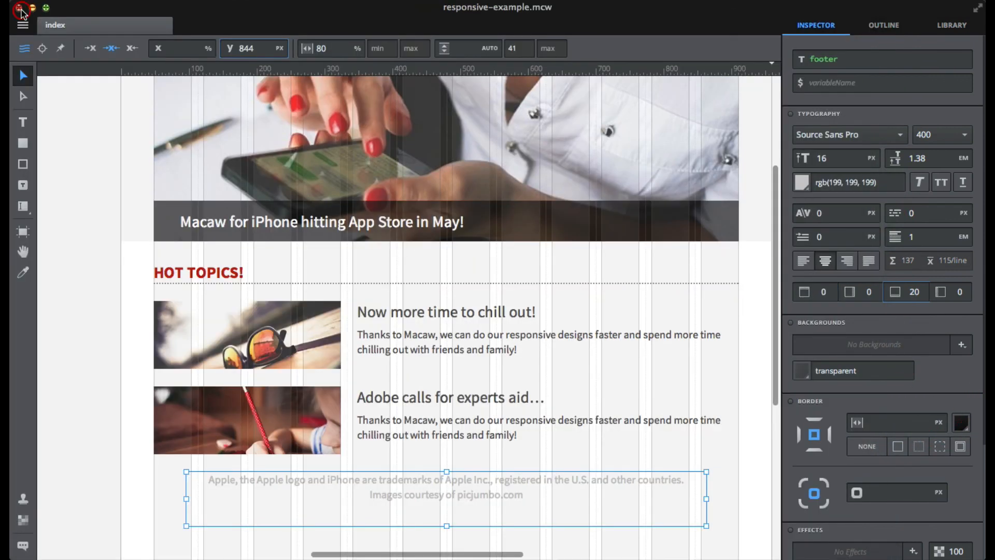
Step: Extend the main container's height to about 673 px so it encloses the photo and the whole Hot Topics list, and deselect it
click(701, 267)
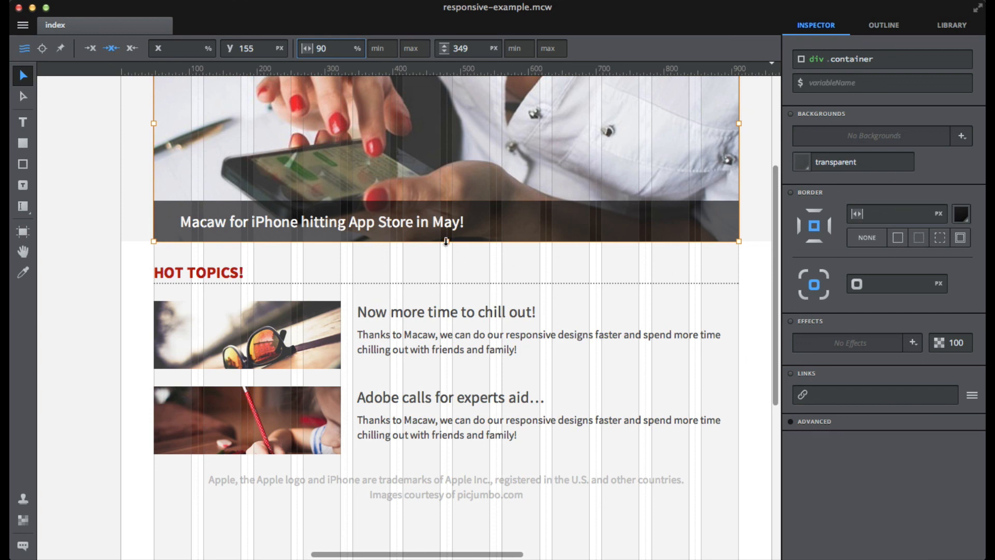
drag(446, 241, 421, 461)
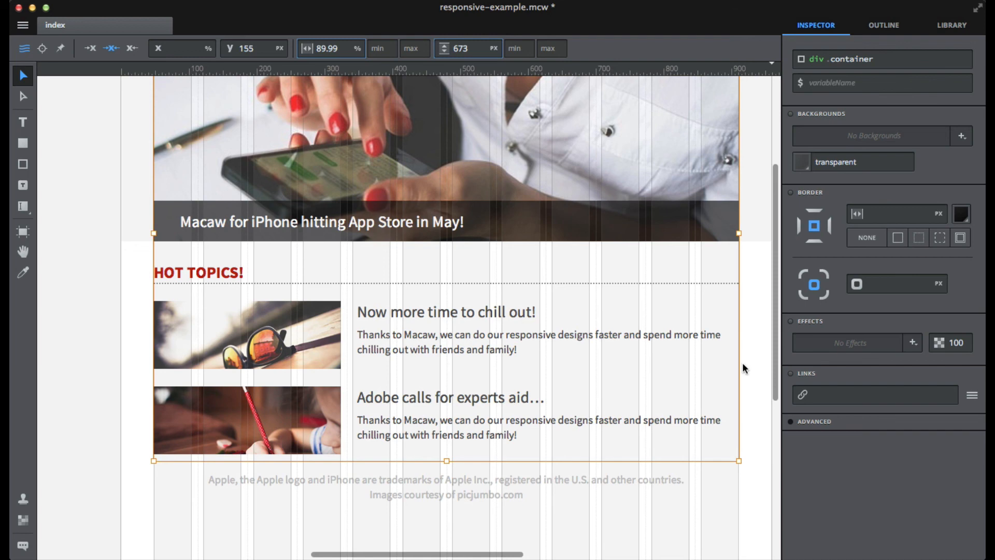
click(743, 366)
scroll(742, 366, up, 4)
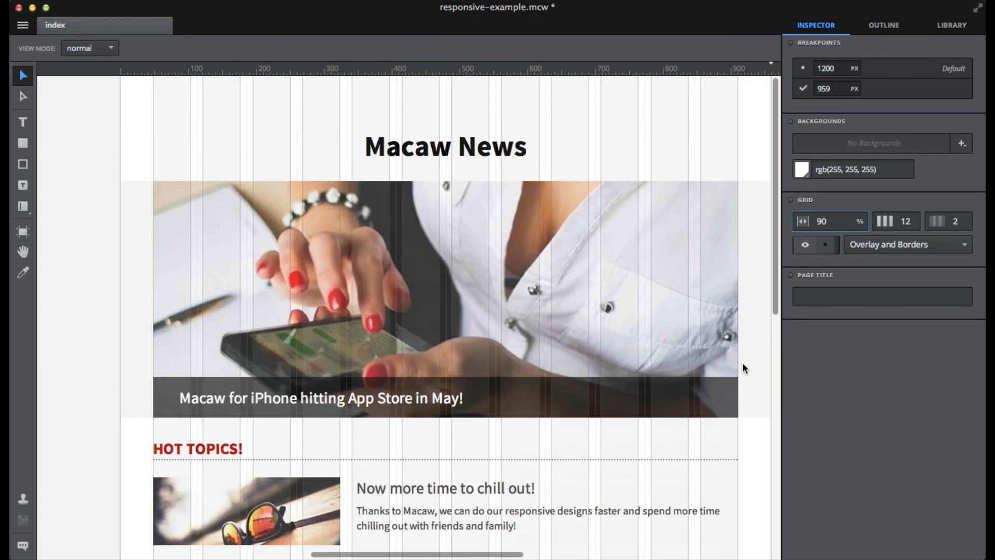